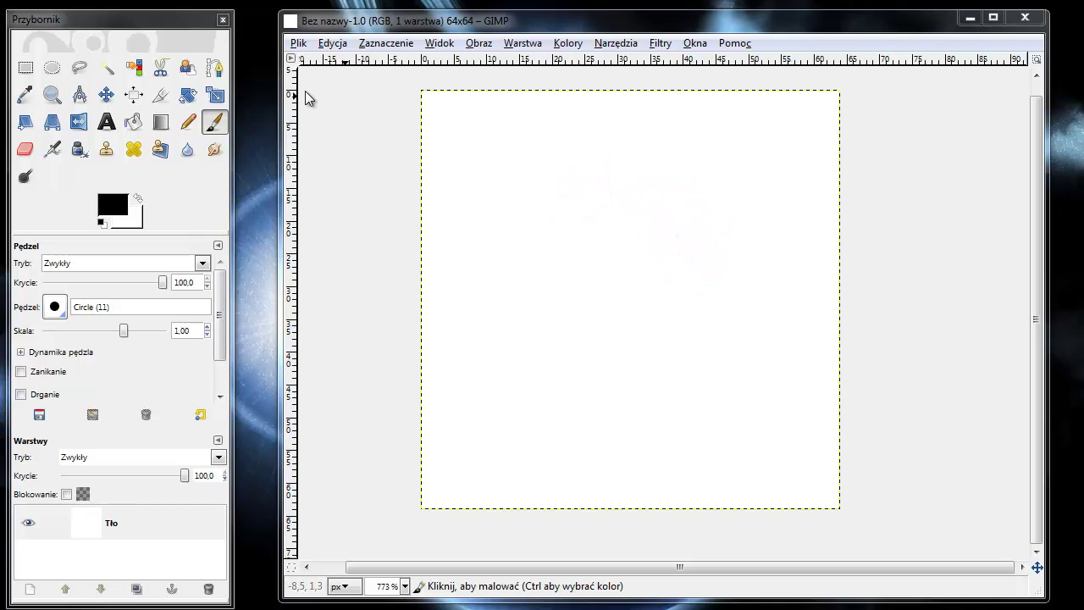
Step: Set the foreground colour to grey 949494 and fill the whole blank canvas with it
{"action": "key", "text": "n"}
{"action": "left_click", "coordinate": [113, 206]}
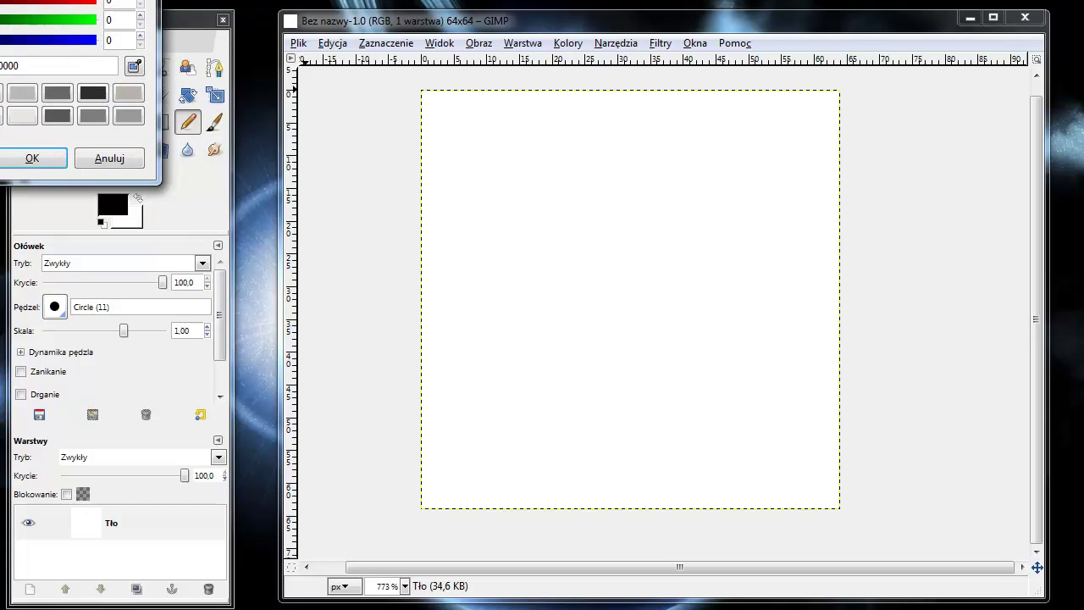
{"action": "left_click_drag", "start_coordinate": [366, 286], "coordinate": [315, 409]}
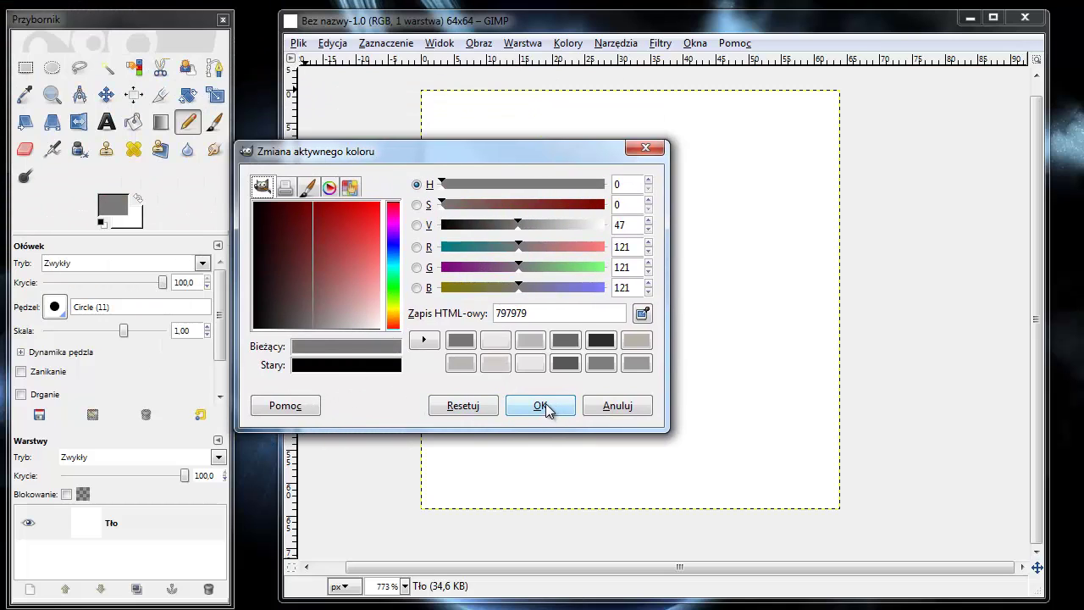
{"action": "mouse_move", "coordinate": [315, 320]}
{"action": "left_mouse_down"}
{"action": "mouse_move", "coordinate": [332, 354]}
{"action": "mouse_move", "coordinate": [321, 332]}
{"action": "left_mouse_up"}
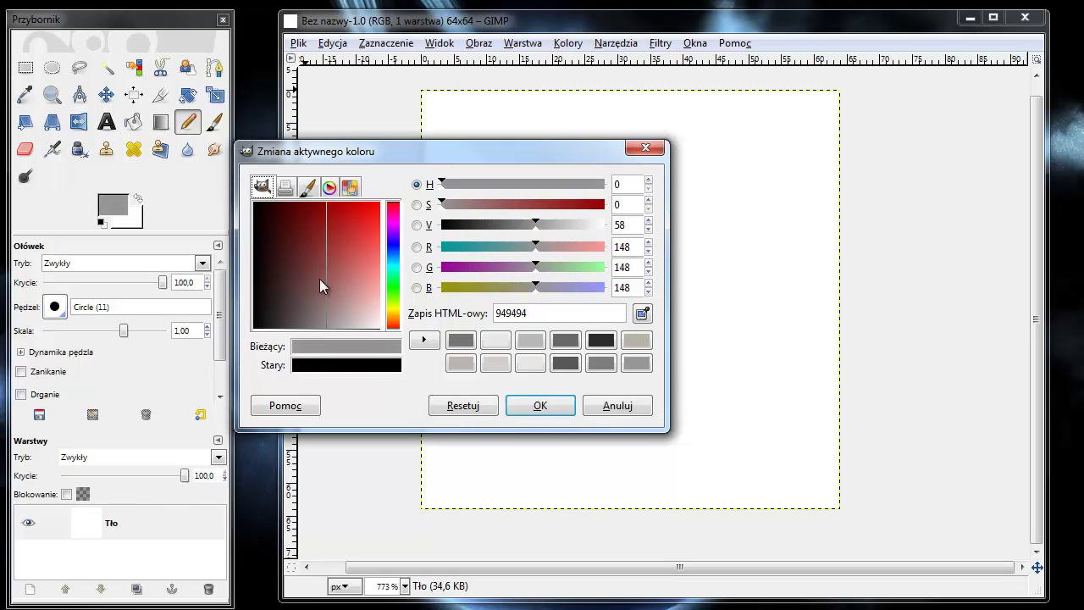
{"action": "left_click", "coordinate": [539, 405]}
{"action": "left_click", "coordinate": [133, 121]}
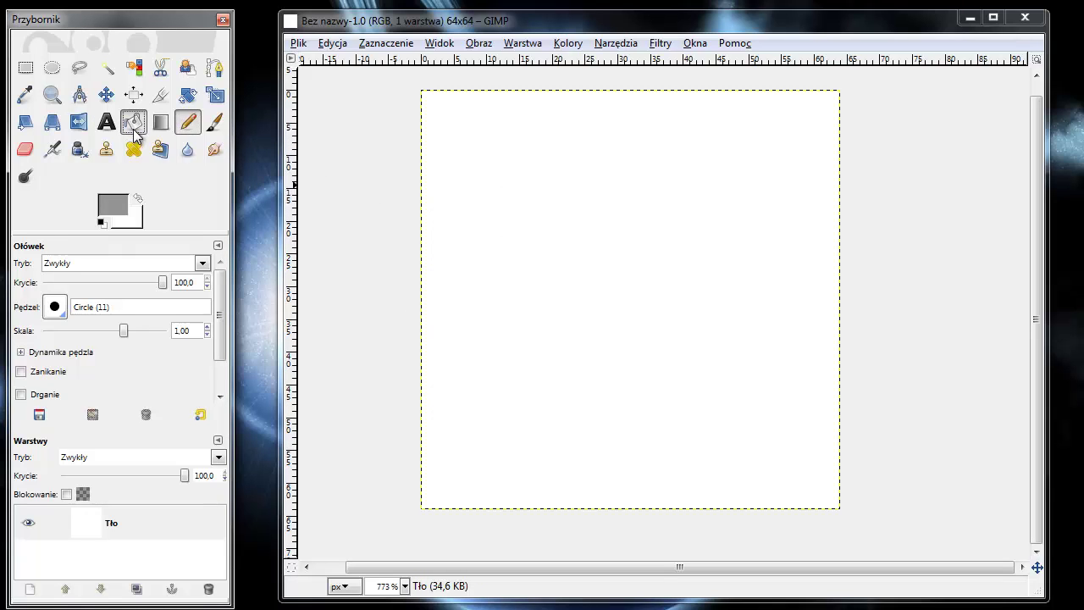
{"action": "left_click", "coordinate": [597, 288]}
Step: Make a full-width rectangular selection about 16 px high along the canvas's upper edge
{"action": "left_click", "coordinate": [25, 67]}
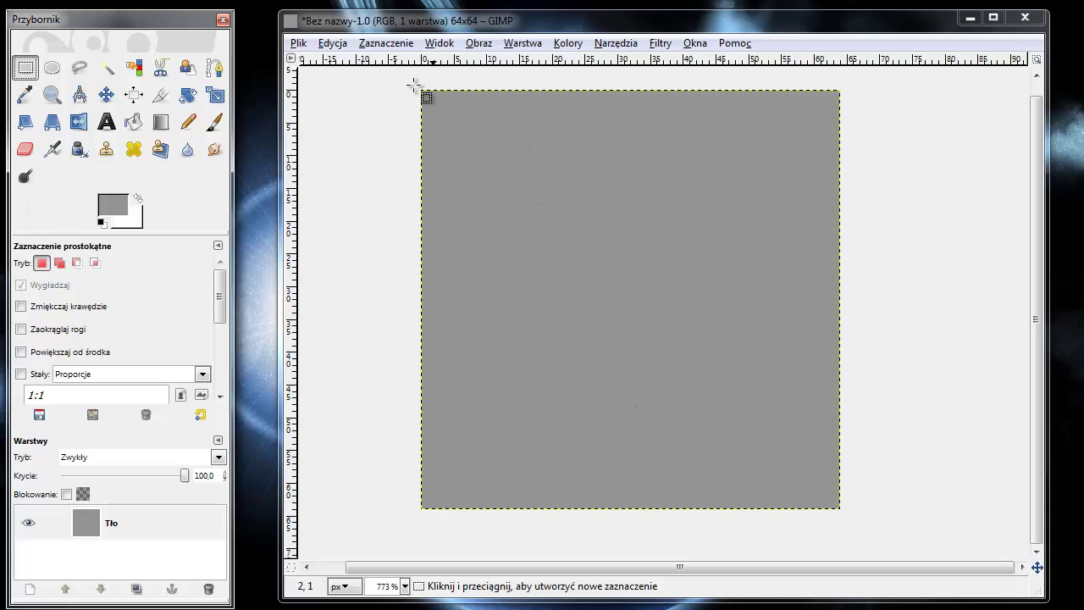
{"action": "left_click_drag", "start_coordinate": [418, 87], "coordinate": [837, 200]}
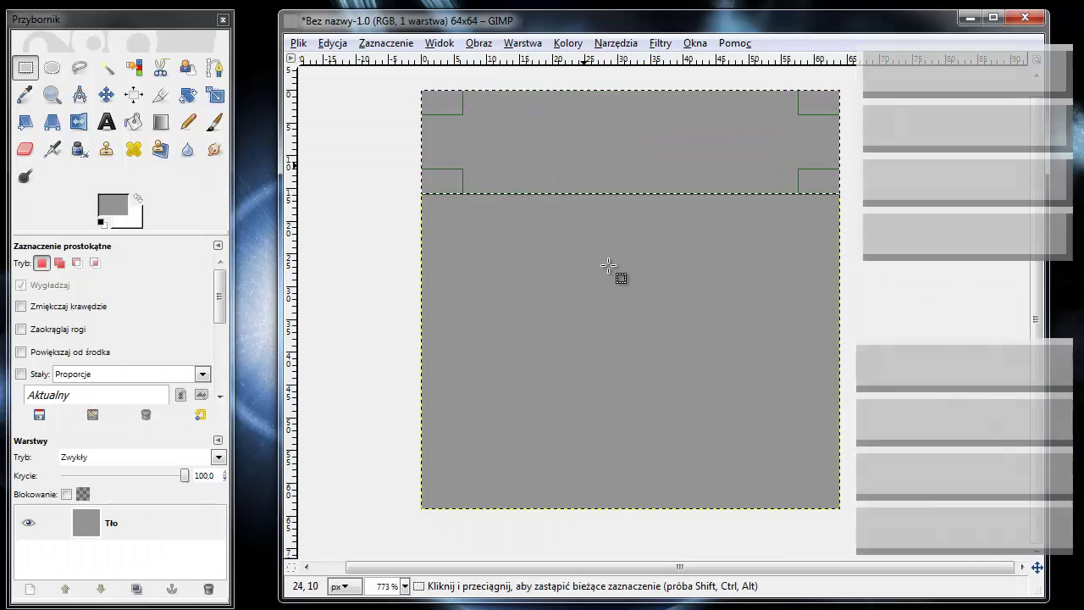
{"action": "mouse_move", "coordinate": [643, 188]}
{"action": "left_mouse_down"}
{"action": "mouse_move", "coordinate": [640, 272]}
{"action": "mouse_move", "coordinate": [650, 195]}
{"action": "left_mouse_up"}
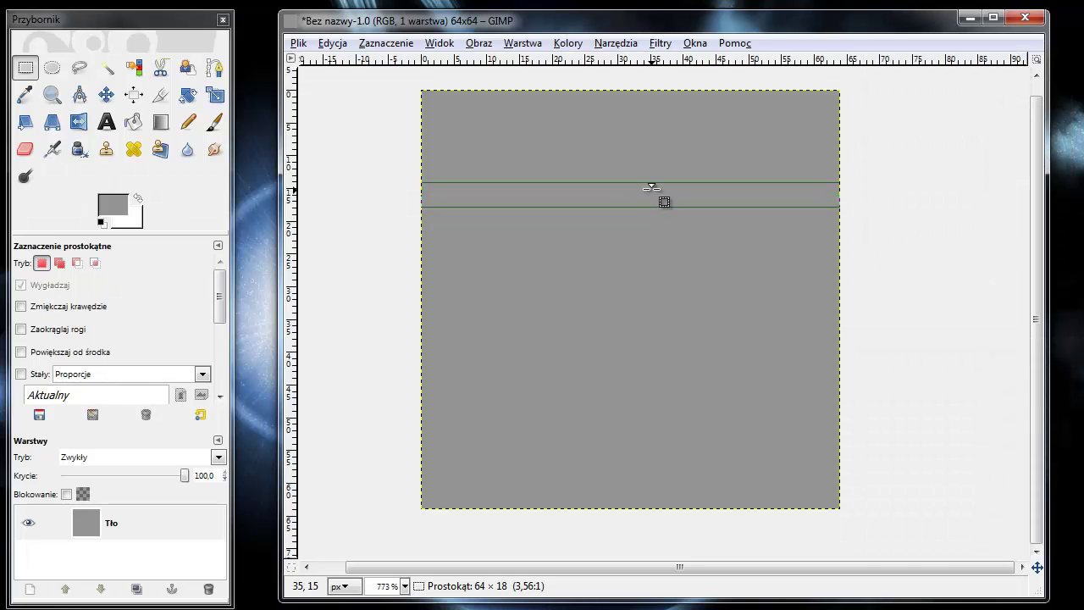
{"action": "left_click_drag", "start_coordinate": [652, 173], "coordinate": [653, 174]}
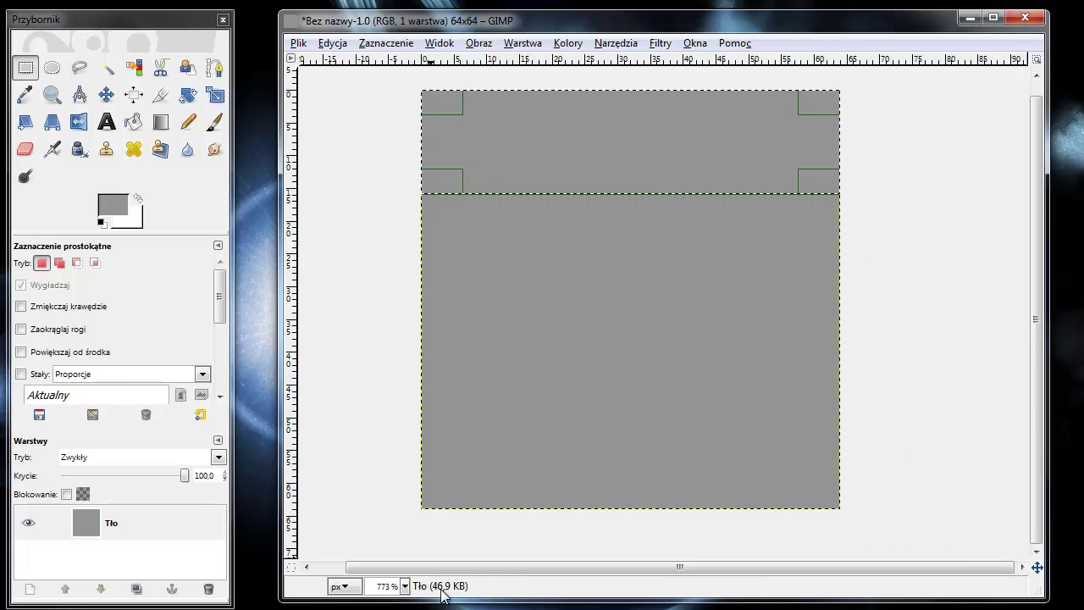
Step: Subtract the strip's inner area from the selection and paint the remaining thin lower and right-hand edges dark grey 575757
{"action": "left_click", "coordinate": [126, 201]}
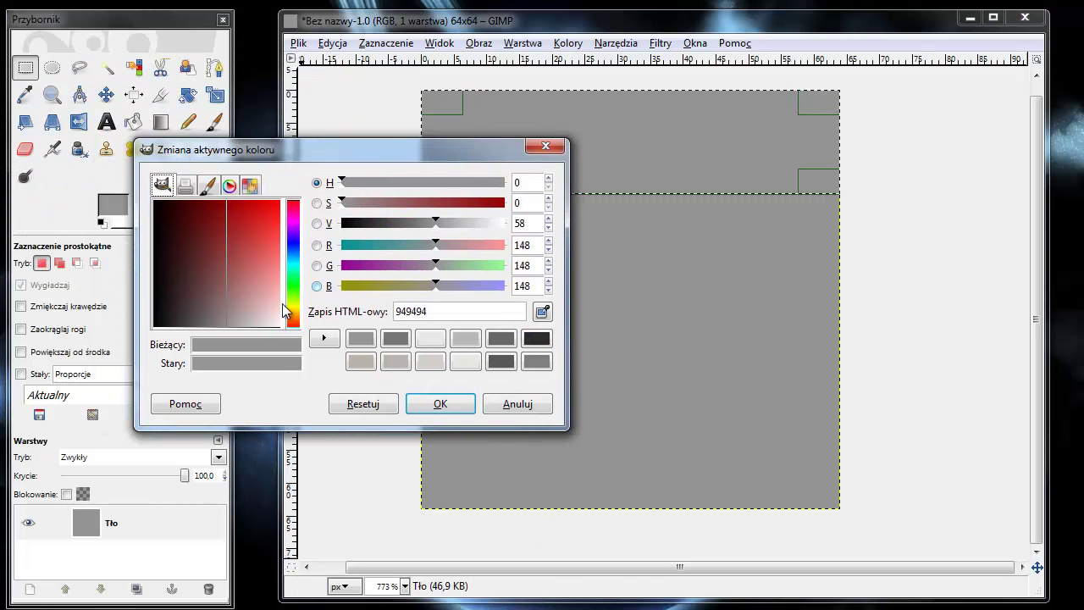
{"action": "left_click_drag", "start_coordinate": [223, 341], "coordinate": [197, 355]}
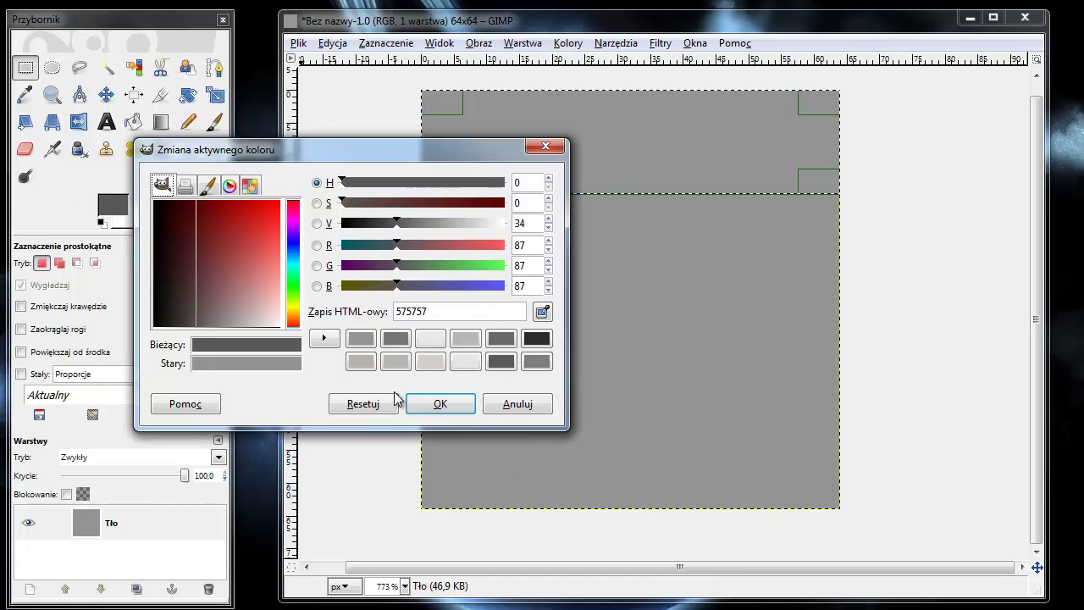
{"action": "left_click", "coordinate": [440, 404]}
{"action": "left_click_drag", "start_coordinate": [383, 84], "coordinate": [834, 187]}
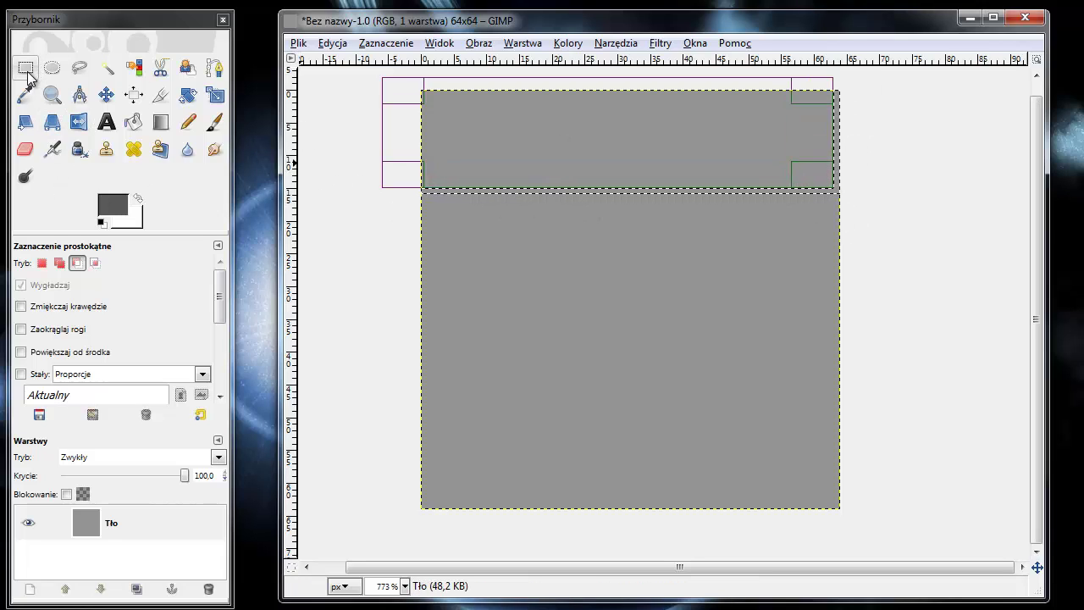
{"action": "left_click", "coordinate": [214, 122]}
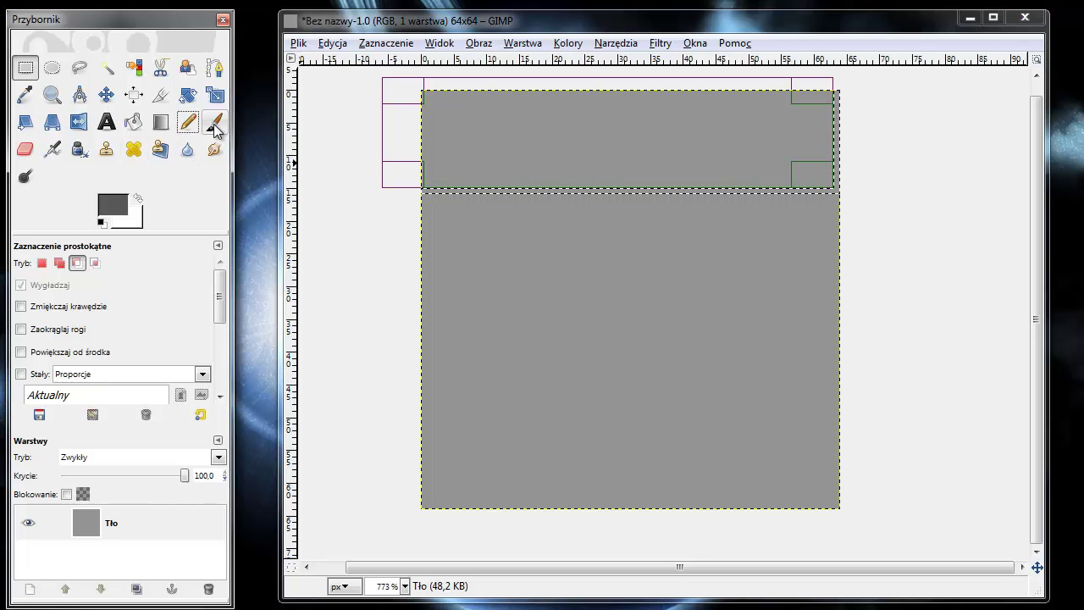
{"action": "mouse_move", "coordinate": [463, 223]}
{"action": "left_mouse_down"}
{"action": "mouse_move", "coordinate": [822, 196]}
{"action": "mouse_move", "coordinate": [890, 180]}
{"action": "mouse_move", "coordinate": [863, 100]}
{"action": "mouse_move", "coordinate": [815, 190]}
{"action": "left_mouse_up"}
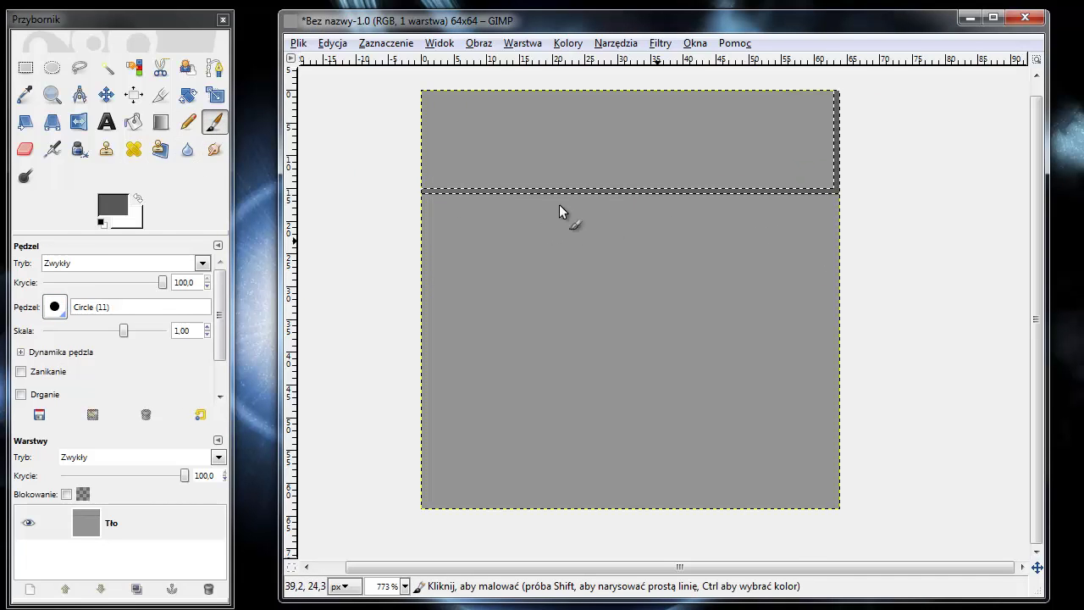
Step: Reselect the whole first plank including its dark edges, replacing the current selection, and copy it
{"action": "left_click", "coordinate": [25, 68]}
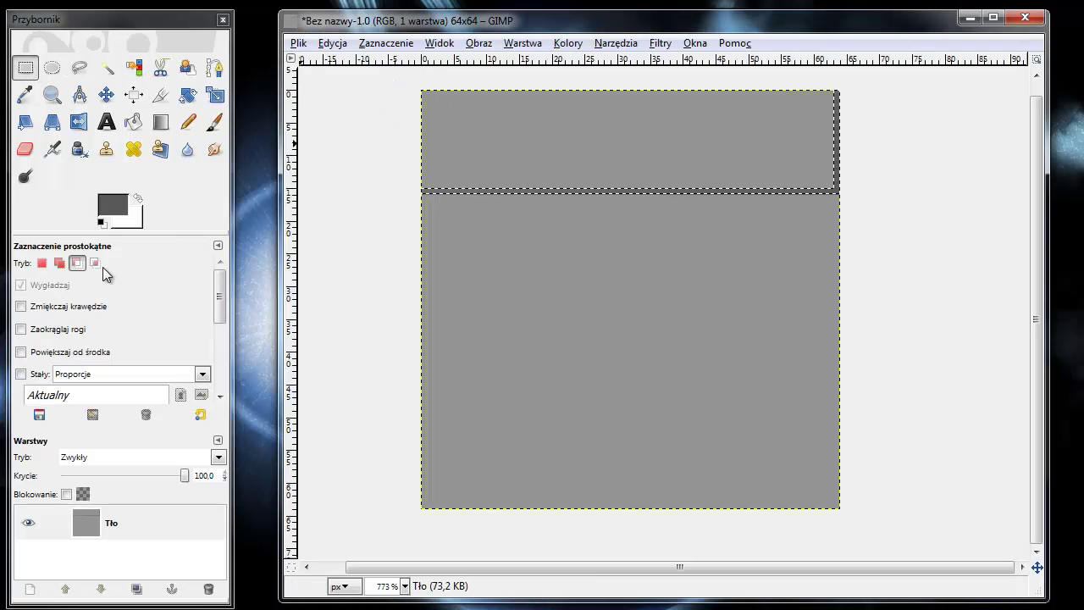
{"action": "left_click", "coordinate": [41, 263]}
{"action": "left_click_drag", "start_coordinate": [414, 84], "coordinate": [851, 207]}
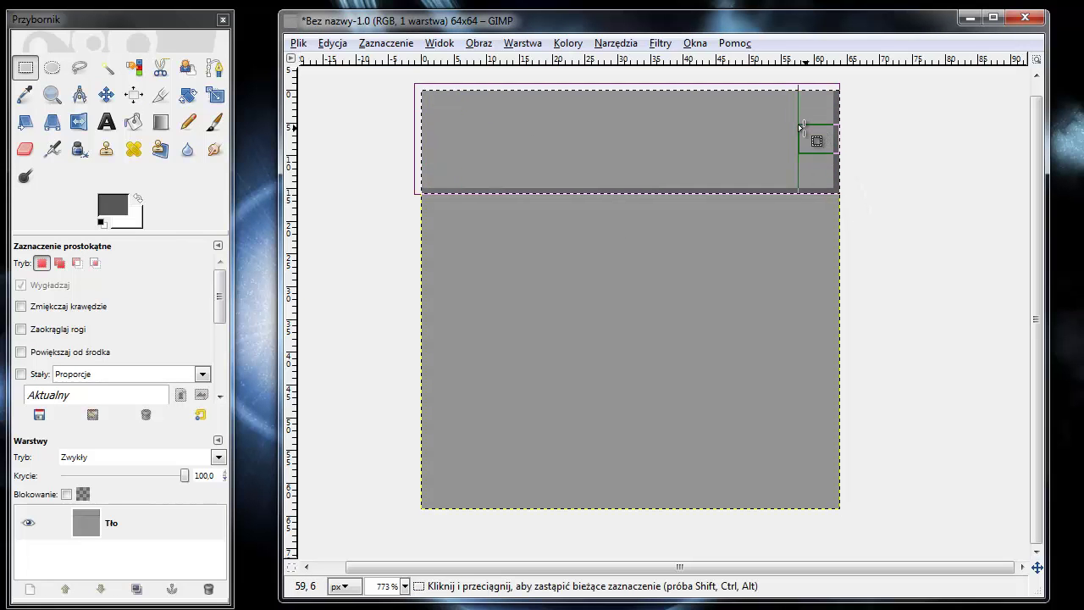
{"action": "key", "text": "ctrl+c"}
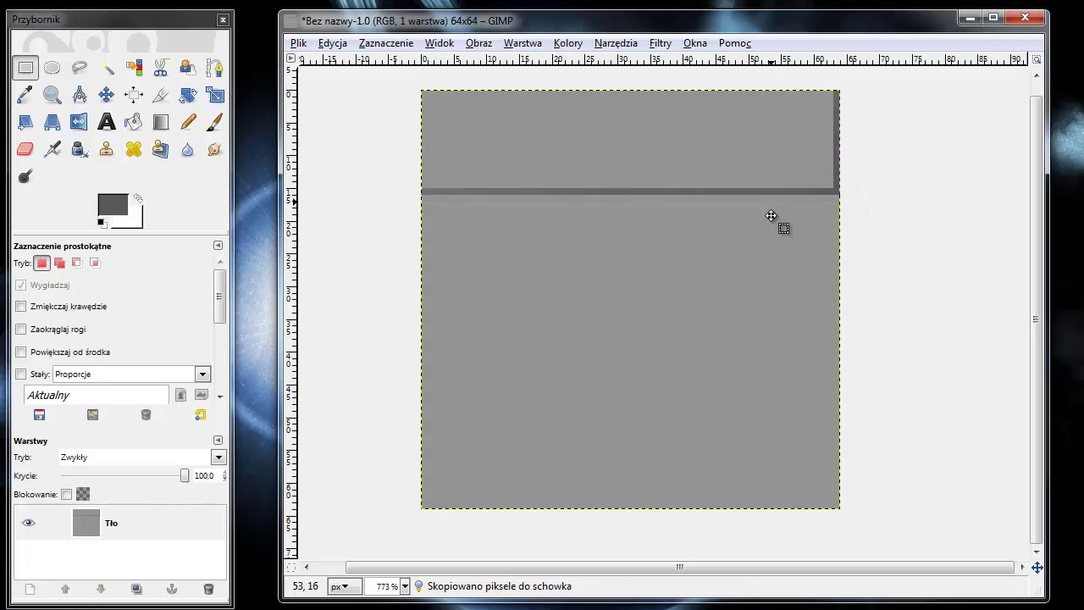
Step: Paste copies of the plank one below another until four stacked planks fill the canvas, anchoring each copy
{"action": "key", "text": "ctrl+v"}
{"action": "left_click", "coordinate": [796, 325]}
{"action": "key", "text": "ctrl+v"}
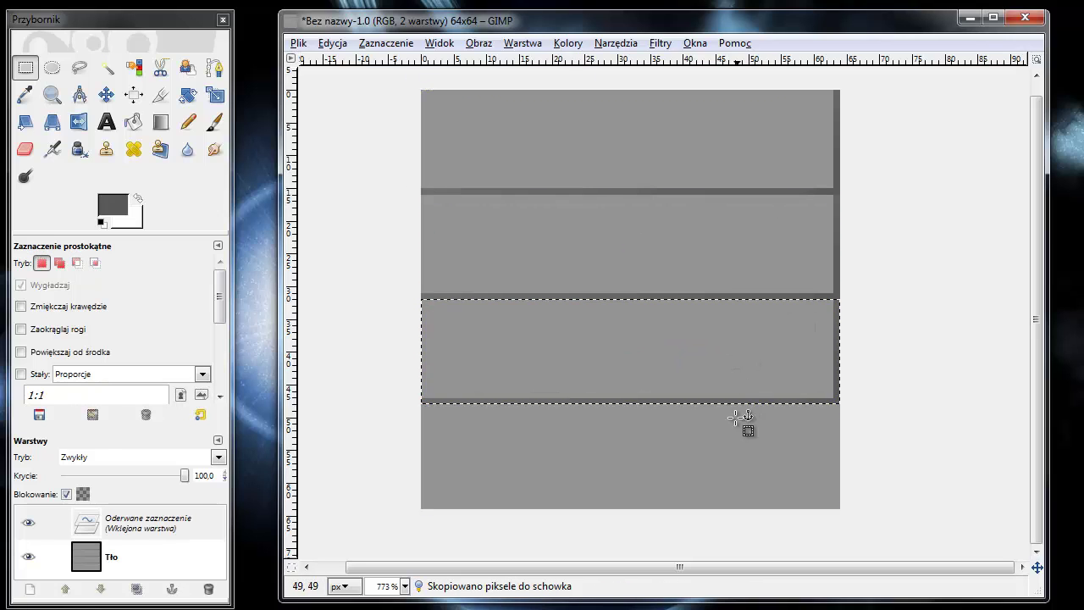
{"action": "left_click", "coordinate": [741, 415]}
{"action": "key", "text": "ctrl+v"}
{"action": "left_click", "coordinate": [825, 405]}
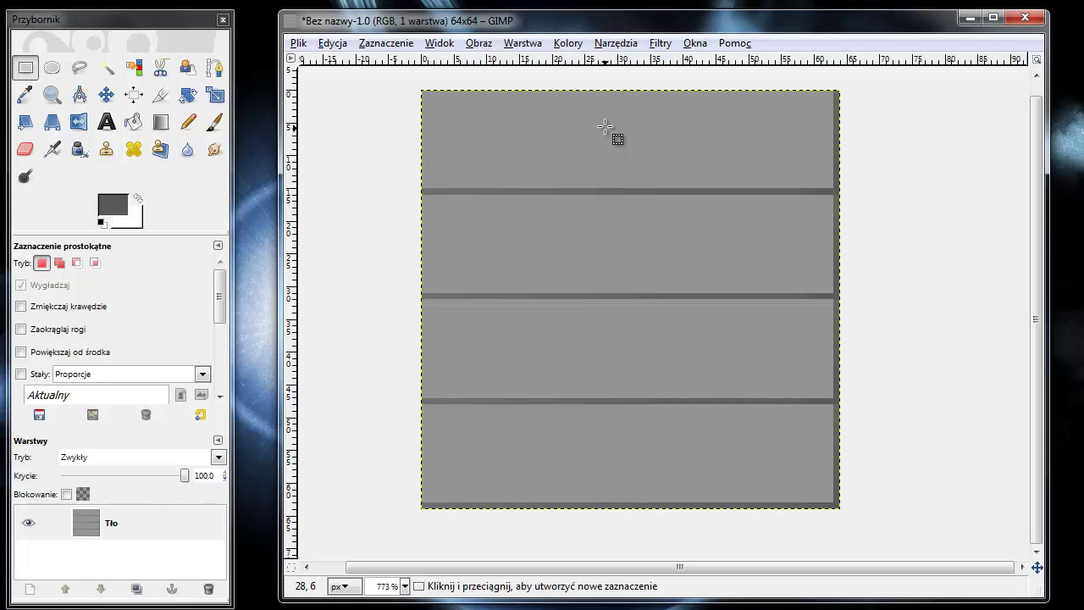
Step: Select the light interior of the uppermost plank, leaving out its dark lower and right-hand edges
{"action": "left_click", "coordinate": [62, 98]}
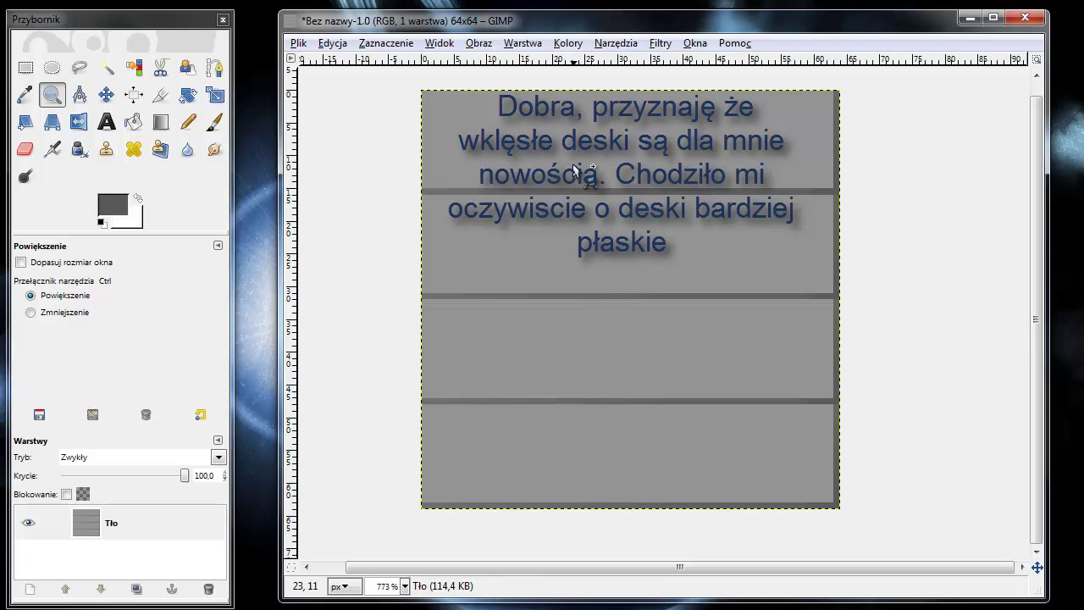
{"action": "left_click_drag", "start_coordinate": [347, 225], "coordinate": [969, 36]}
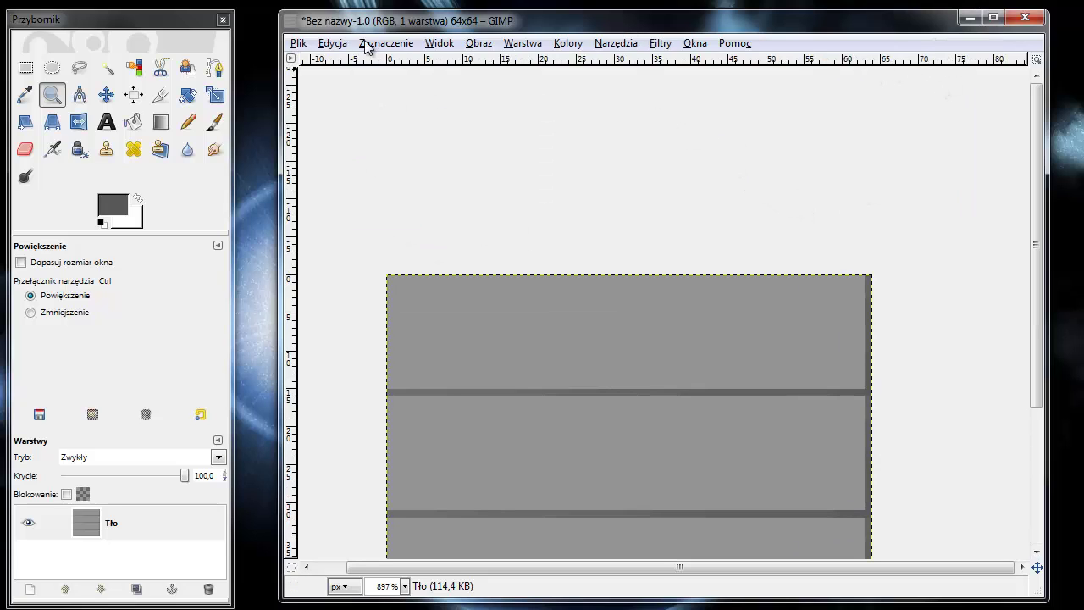
{"action": "left_click", "coordinate": [25, 68]}
{"action": "left_click_drag", "start_coordinate": [375, 266], "coordinate": [872, 389]}
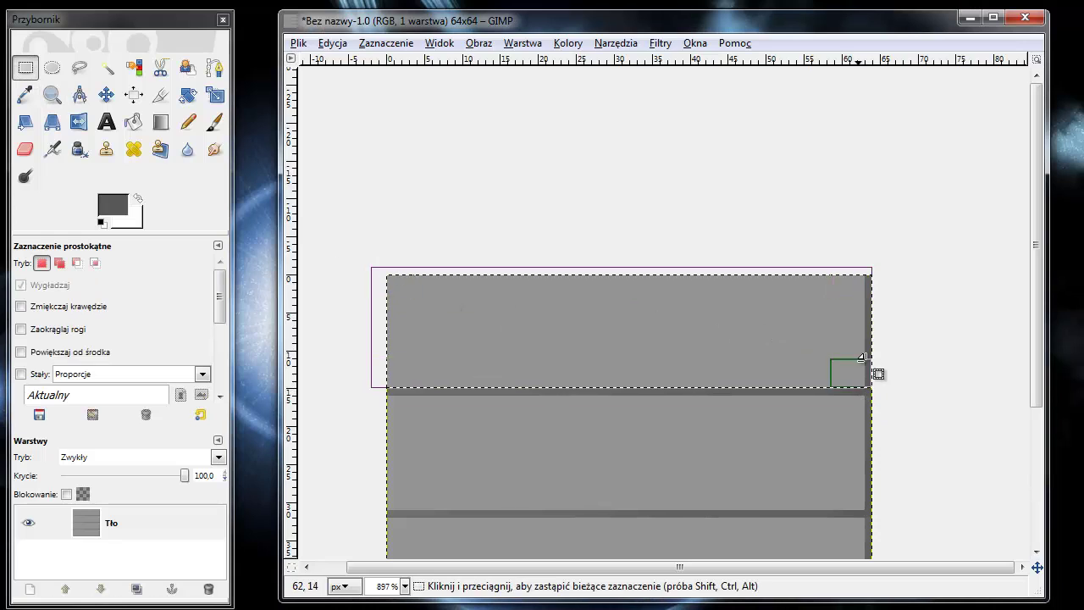
{"action": "left_click_drag", "start_coordinate": [1035, 244], "coordinate": [1034, 324]}
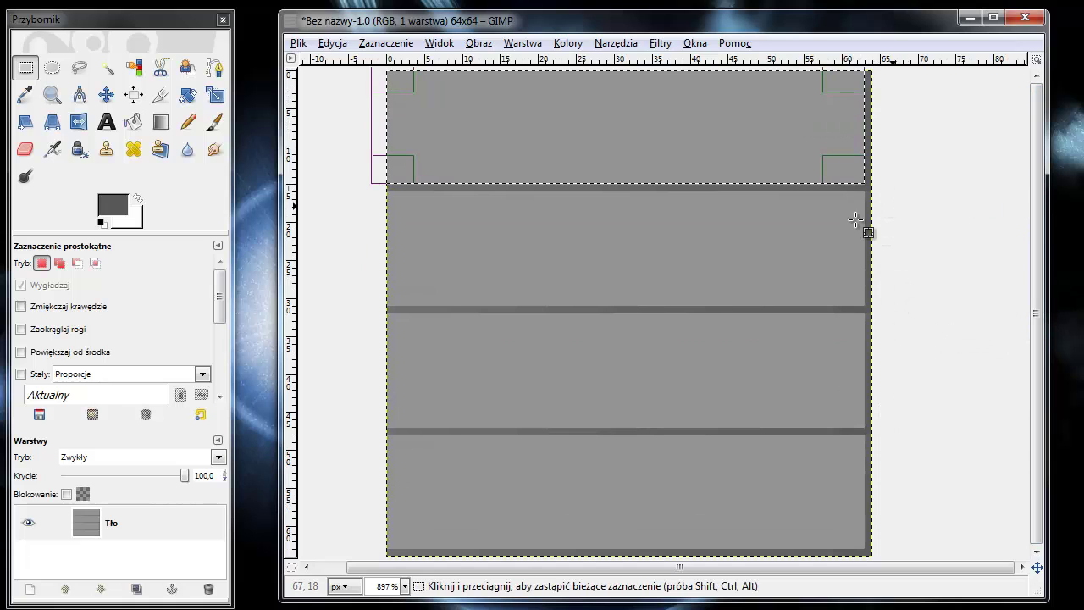
{"action": "left_click", "coordinate": [52, 95]}
{"action": "left_click_drag", "start_coordinate": [574, 164], "coordinate": [948, 275]}
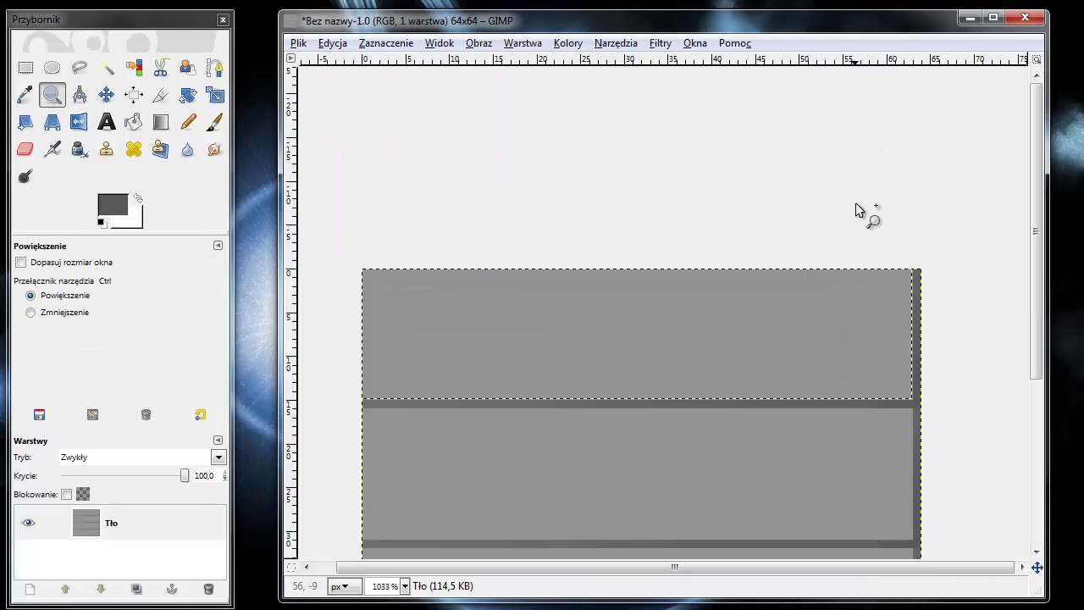
{"action": "left_click", "coordinate": [113, 214]}
{"action": "left_click_drag", "start_coordinate": [127, 2], "coordinate": [545, 167]}
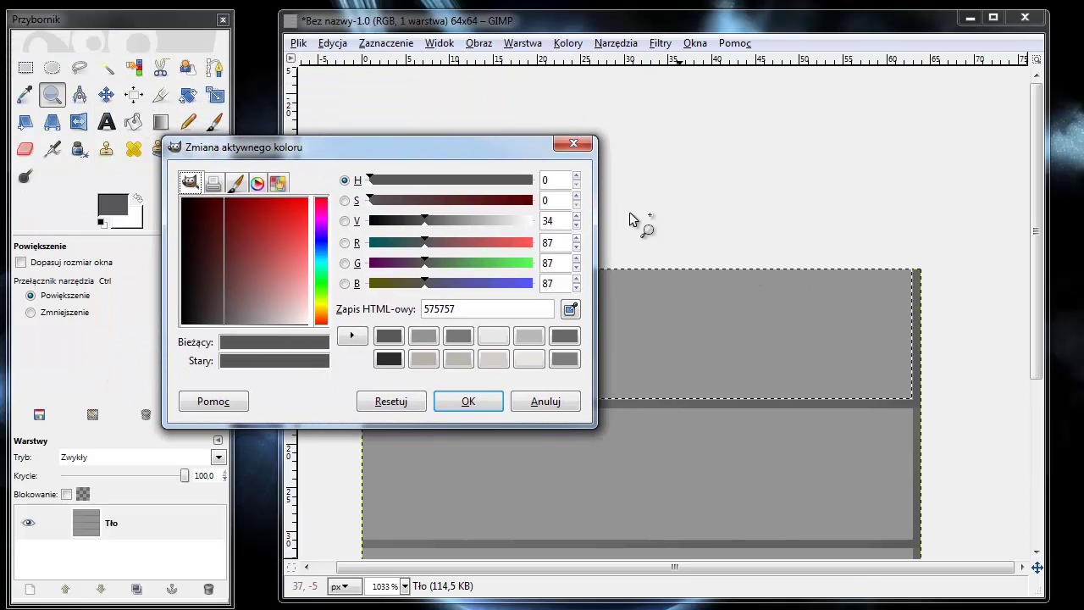
{"action": "left_click_drag", "start_coordinate": [251, 291], "coordinate": [268, 383]}
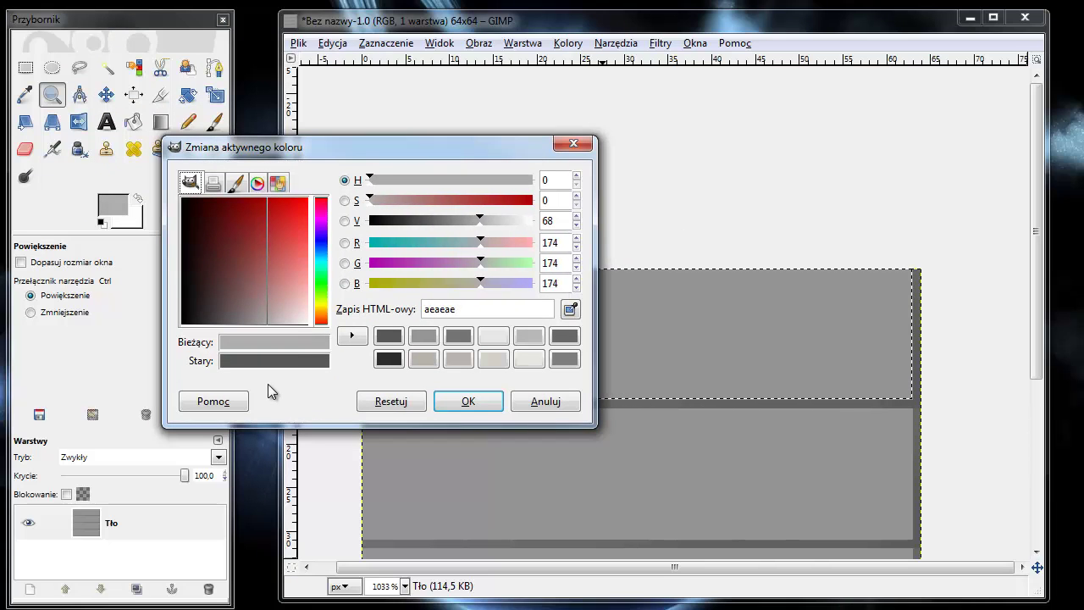
{"action": "left_click", "coordinate": [464, 403]}
{"action": "left_click", "coordinate": [214, 122]}
{"action": "left_click", "coordinate": [50, 312]}
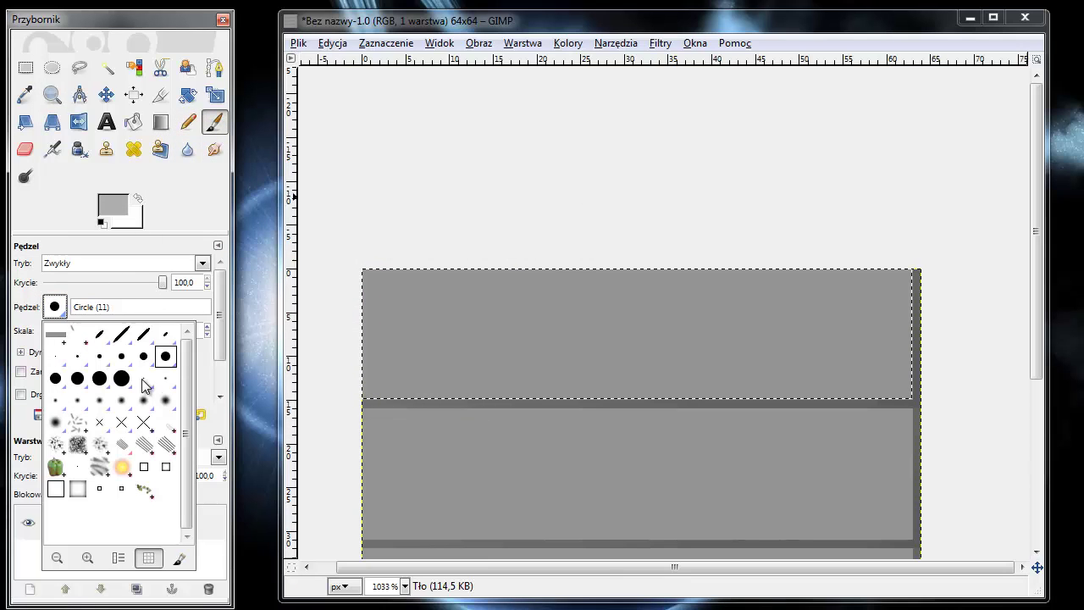
{"action": "left_click", "coordinate": [165, 387]}
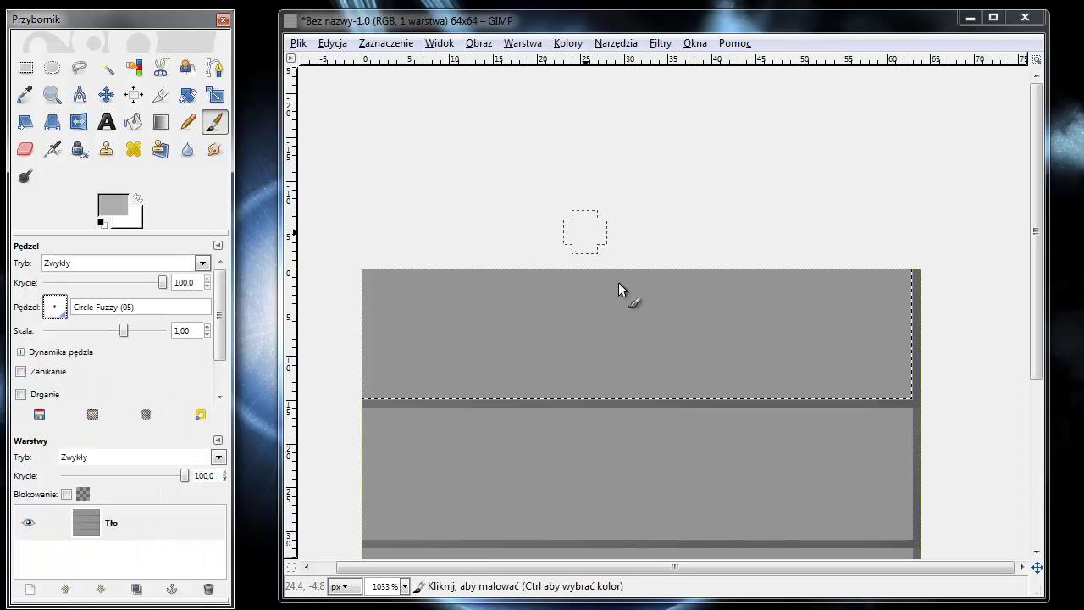
Step: Draw wood grain inside the selected uppermost plank with the Pencil, using dark grey 575757 and the Circle (01) brush
{"action": "left_click", "coordinate": [120, 205]}
{"action": "left_click", "coordinate": [4, 87]}
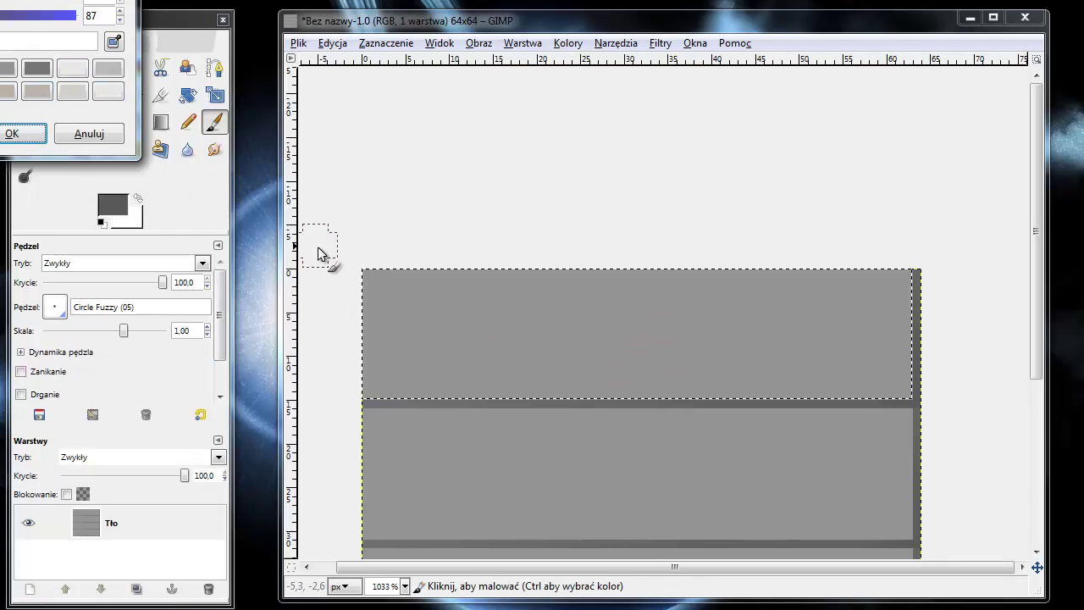
{"action": "left_click", "coordinate": [12, 134]}
{"action": "left_click", "coordinate": [188, 122]}
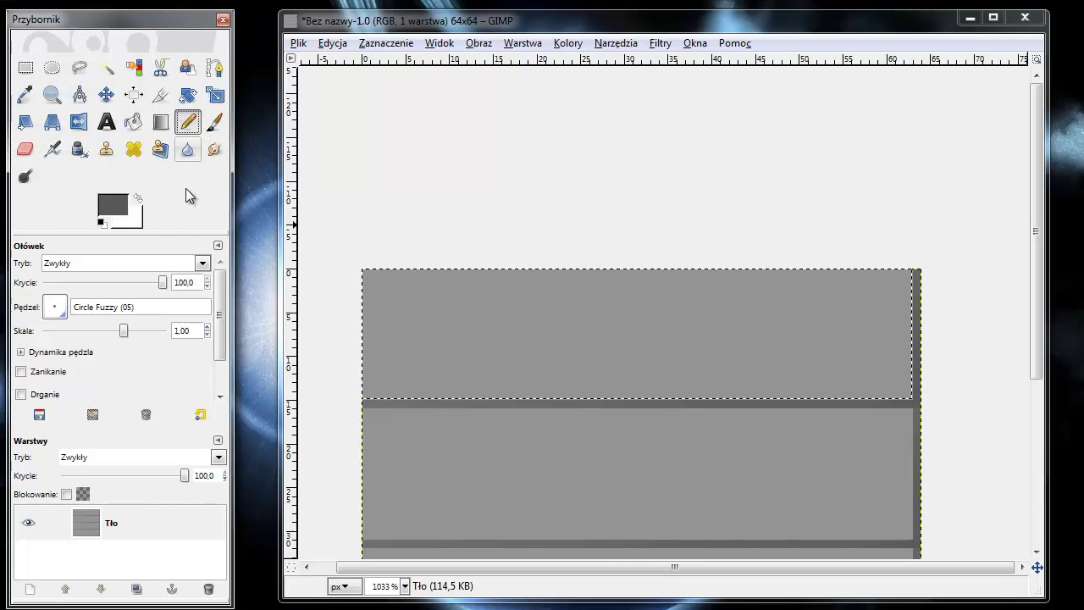
{"action": "left_click", "coordinate": [54, 307]}
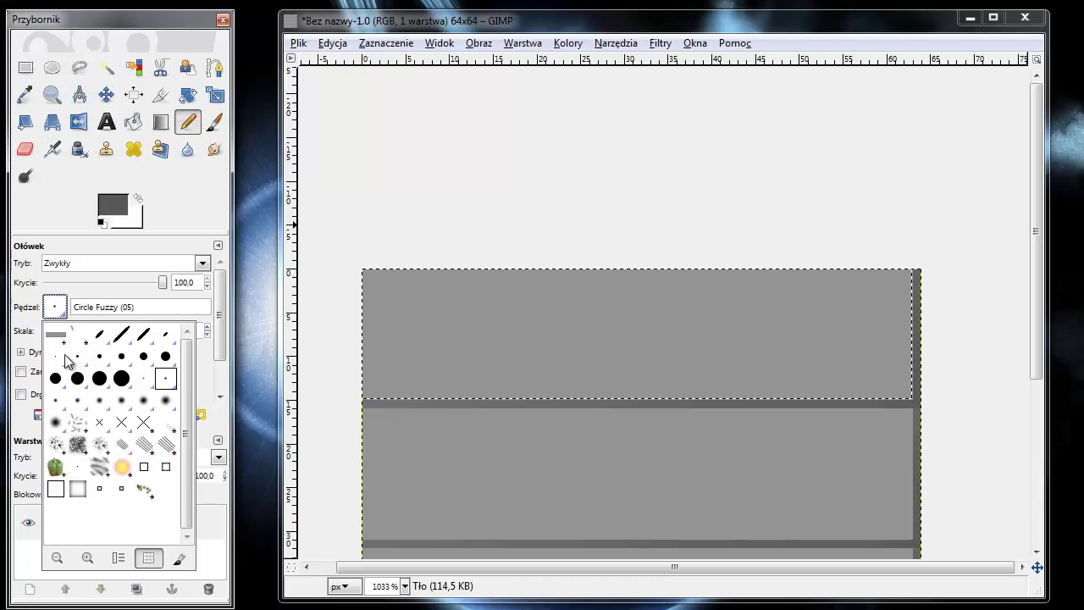
{"action": "left_click", "coordinate": [65, 355]}
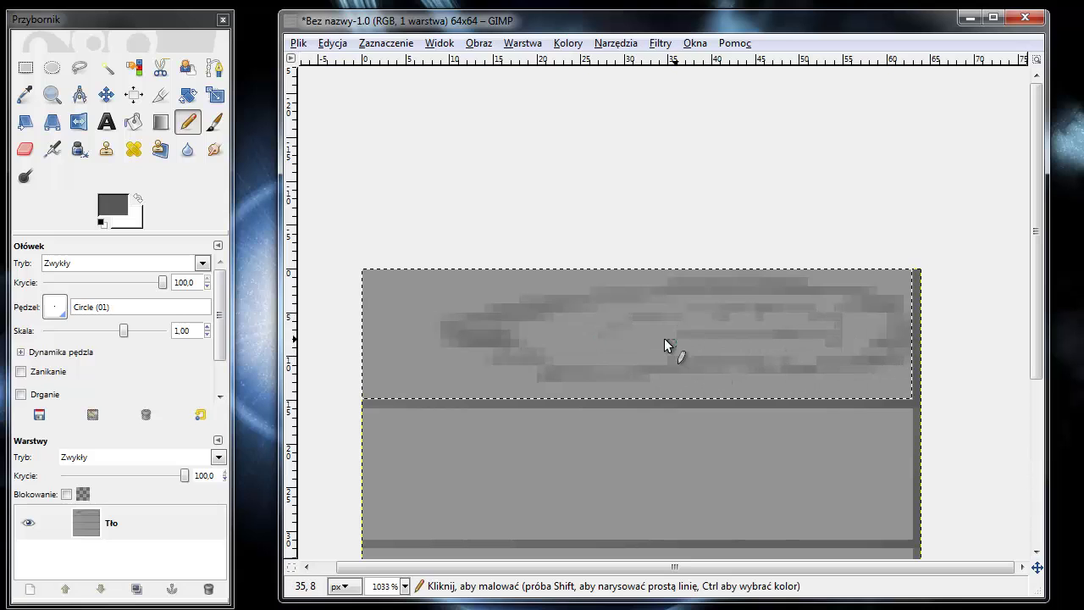
{"action": "mouse_move", "coordinate": [630, 332]}
{"action": "left_mouse_down"}
{"action": "mouse_move", "coordinate": [839, 337]}
{"action": "mouse_move", "coordinate": [747, 305]}
{"action": "mouse_move", "coordinate": [344, 294]}
{"action": "left_mouse_up"}
{"action": "left_click", "coordinate": [374, 278]}
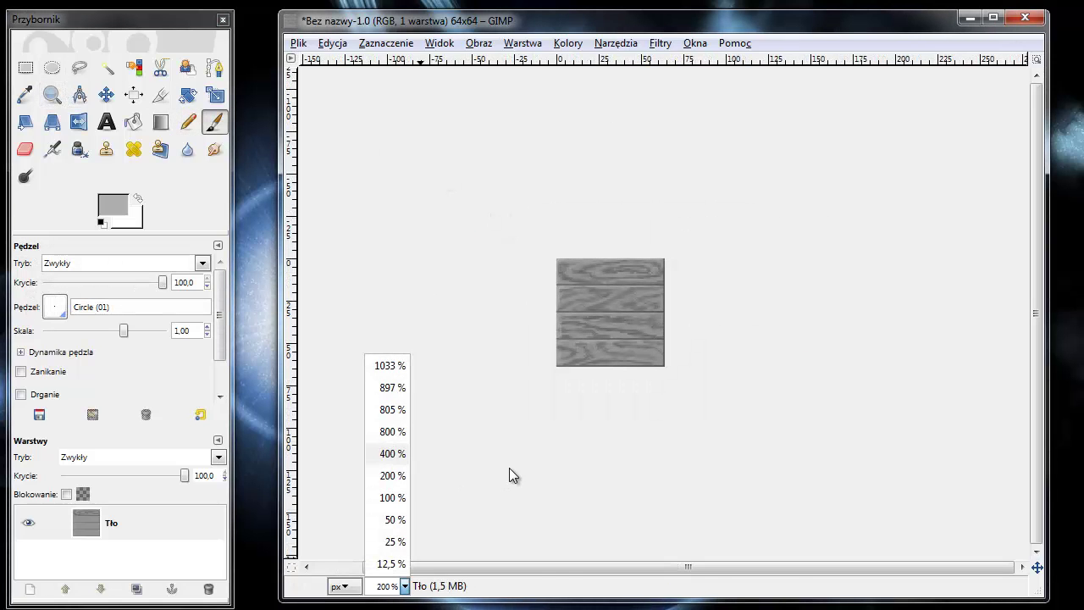
Step: Select the whole first and third planks together, adding the second rectangle to the selection, and cut them out
{"action": "left_click", "coordinate": [509, 467]}
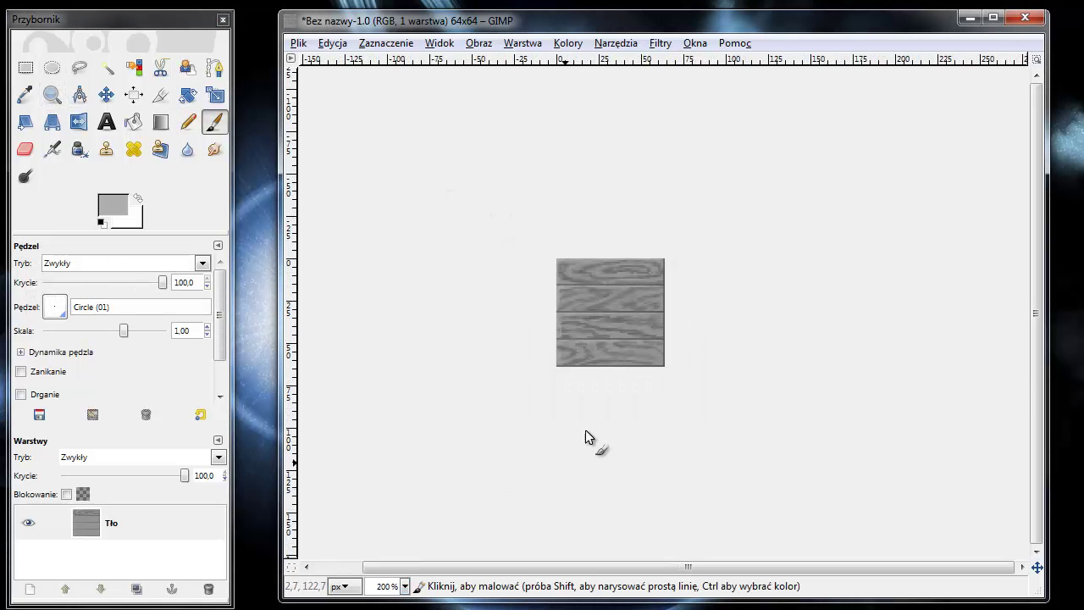
{"action": "left_click", "coordinate": [405, 586]}
{"action": "left_click", "coordinate": [399, 453]}
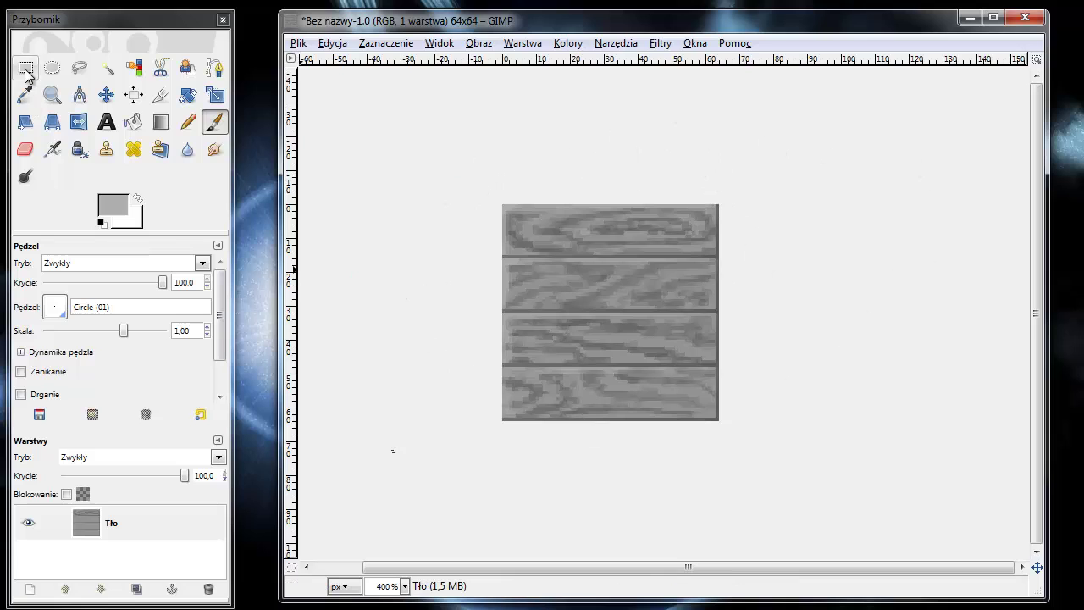
{"action": "left_click", "coordinate": [52, 94]}
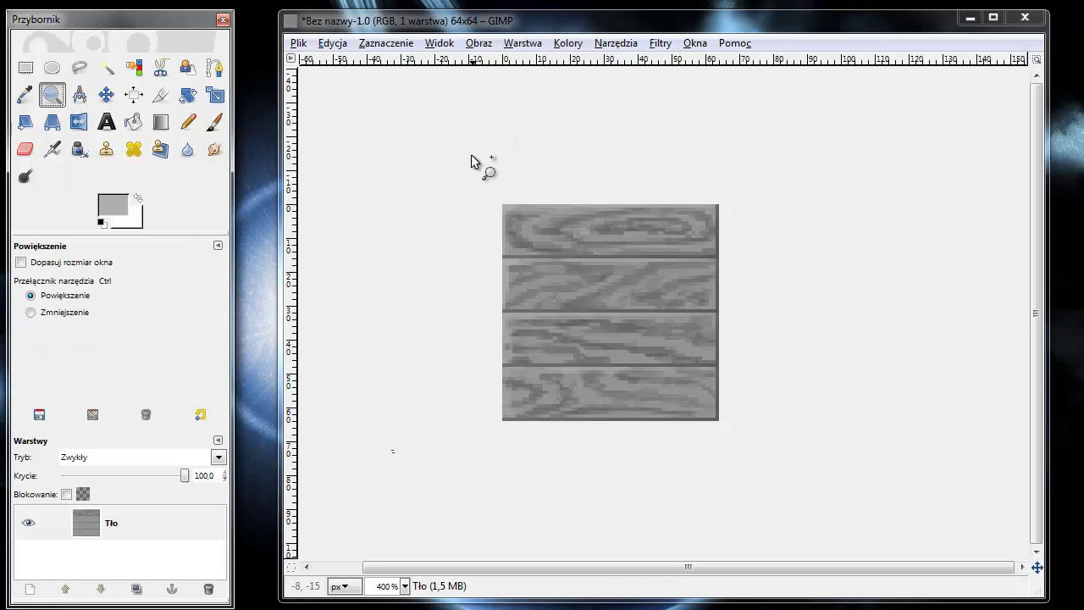
{"action": "left_click_drag", "start_coordinate": [475, 152], "coordinate": [793, 477]}
{"action": "left_click", "coordinate": [25, 68]}
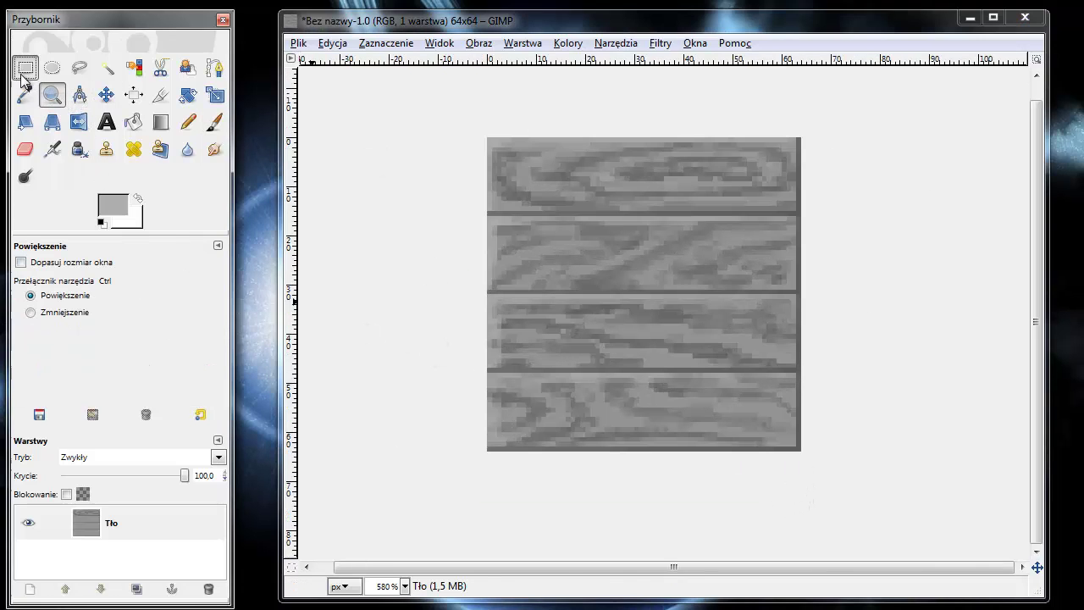
{"action": "left_click_drag", "start_coordinate": [458, 108], "coordinate": [817, 203]}
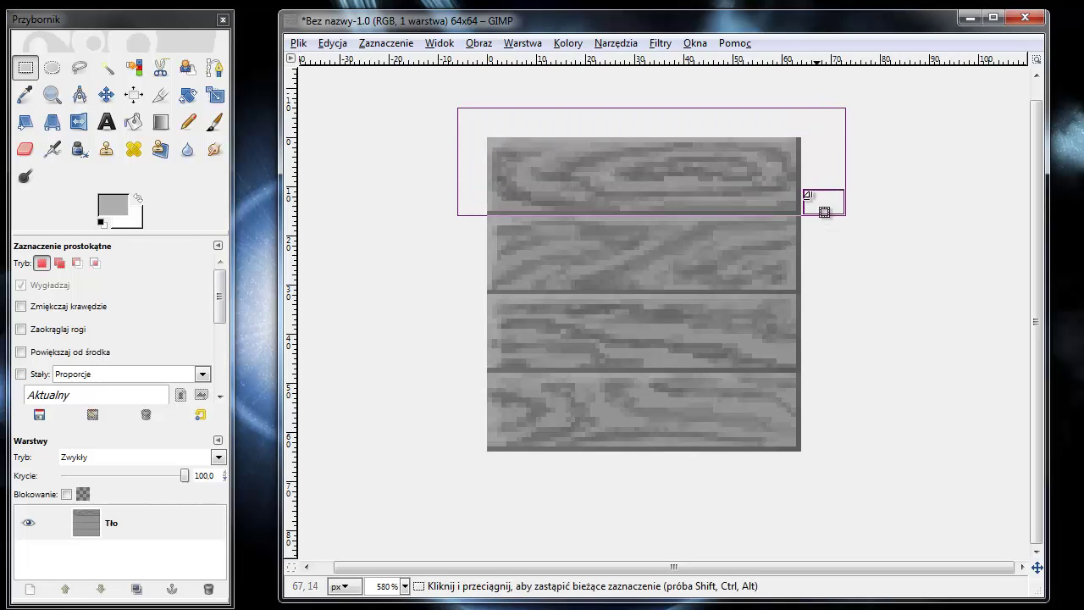
{"action": "left_click", "coordinate": [59, 263]}
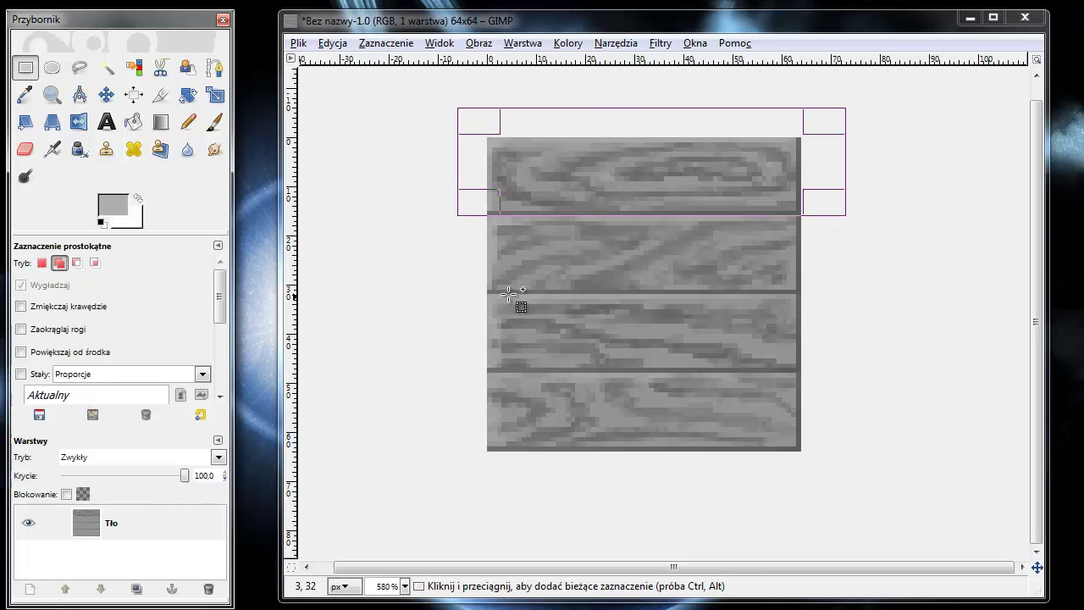
{"action": "left_click_drag", "start_coordinate": [473, 294], "coordinate": [849, 373]}
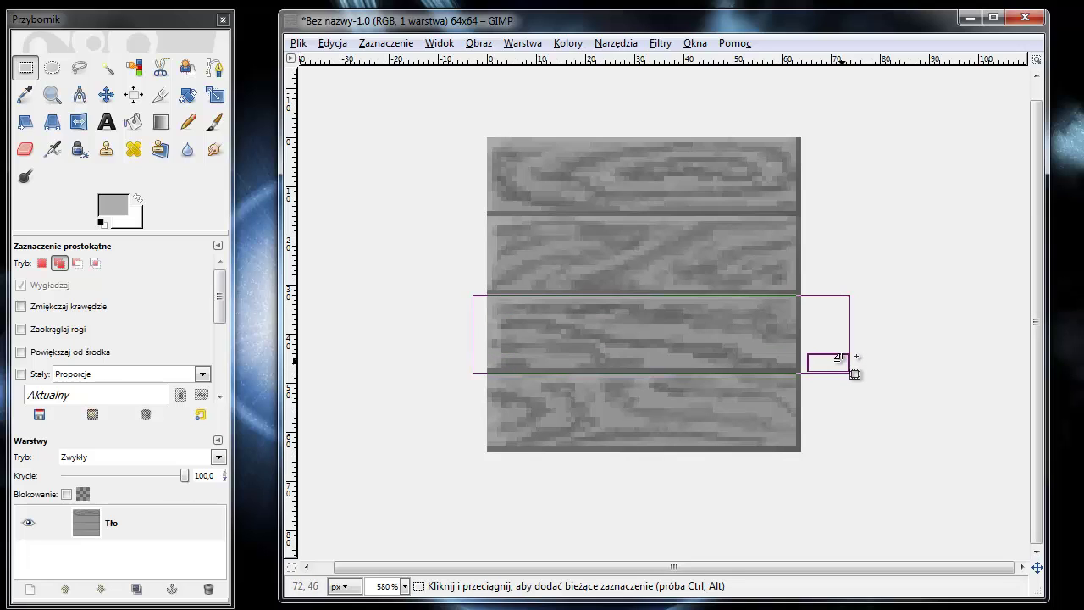
{"action": "key", "text": "ctrl+x"}
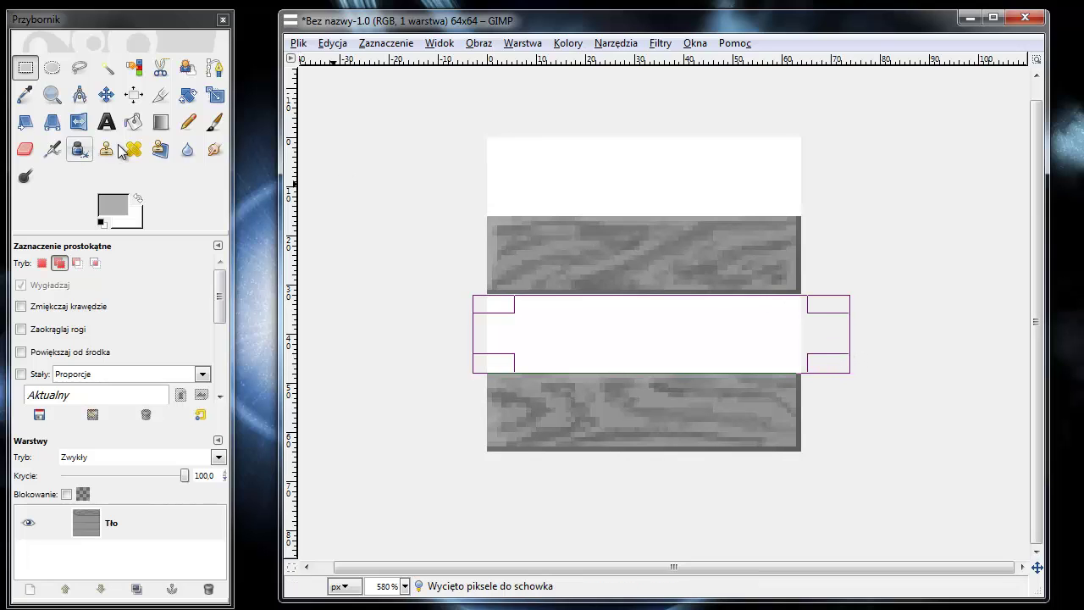
Step: Paste the cut planks offset 32 px to the left, paste them again offset 31 px to the right, and anchor both copies
{"action": "key", "text": "ctrl+v"}
{"action": "left_click_drag", "start_coordinate": [720, 337], "coordinate": [563, 337]}
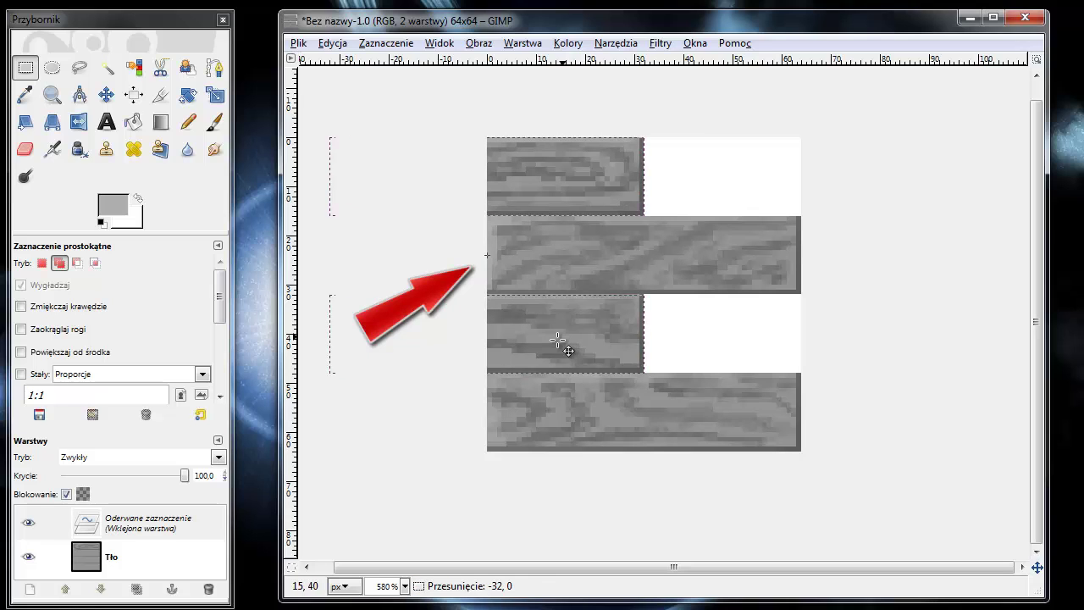
{"action": "left_click", "coordinate": [724, 212]}
{"action": "left_click_drag", "start_coordinate": [708, 206], "coordinate": [775, 272]}
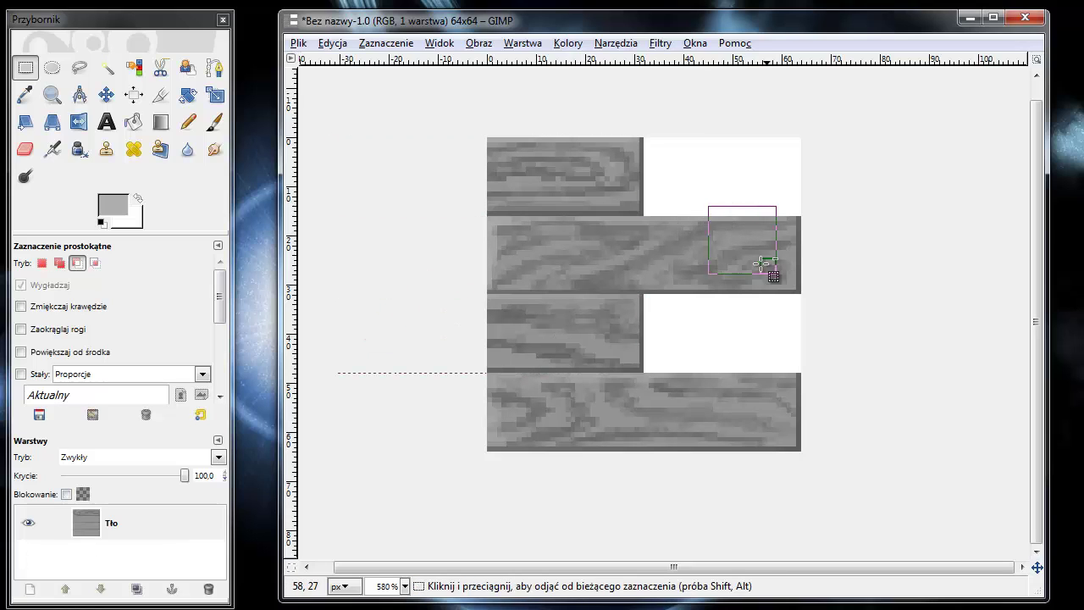
{"action": "key", "text": "ctrl+v"}
{"action": "left_click_drag", "start_coordinate": [610, 324], "coordinate": [678, 349]}
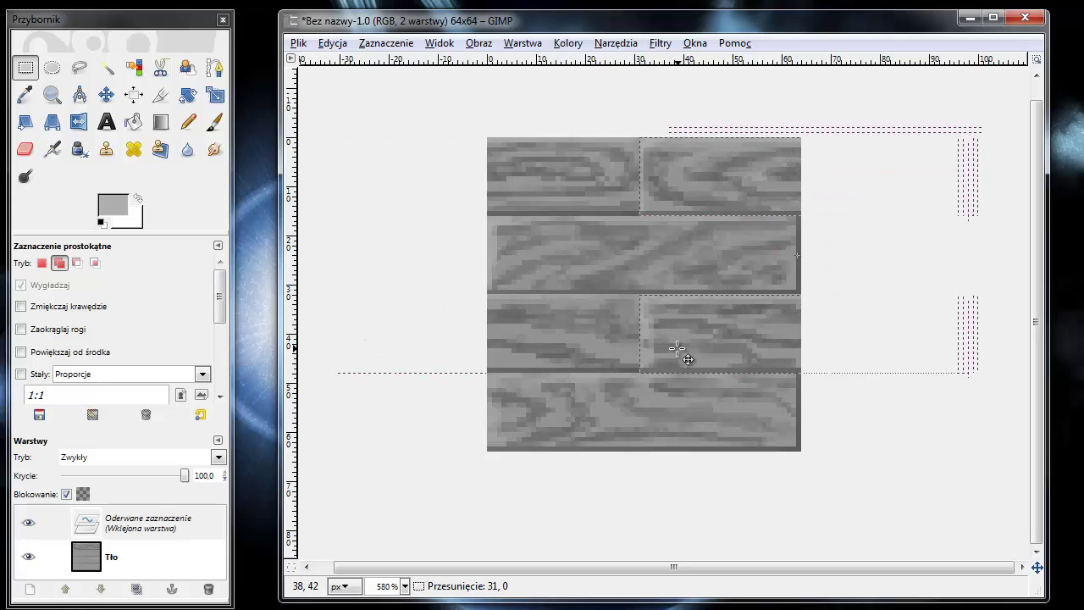
{"action": "left_click", "coordinate": [728, 419]}
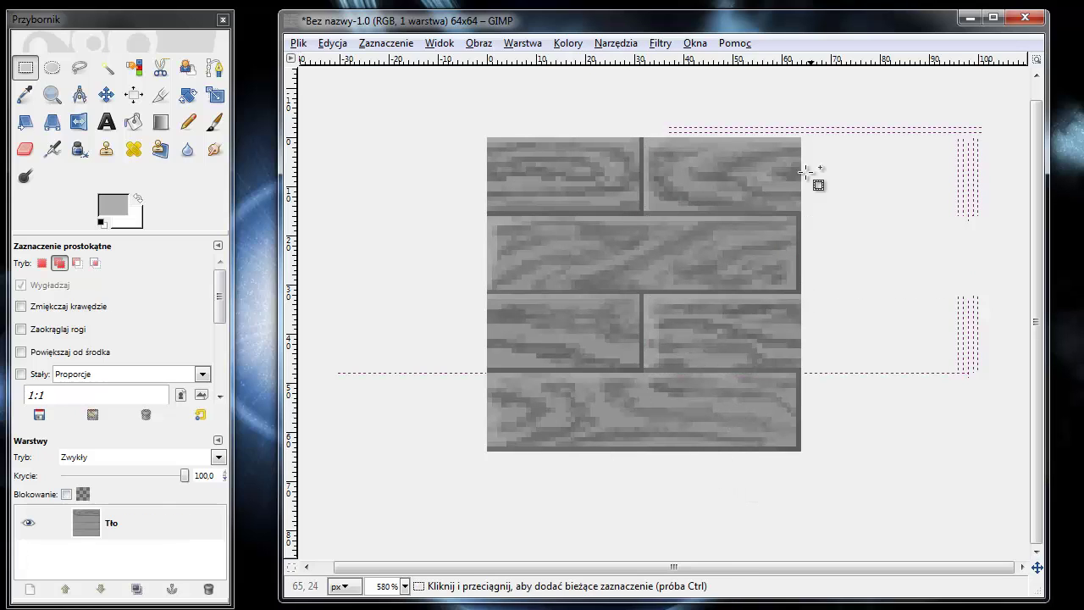
Step: Colorize the plank texture dark brown with hue 23, lowering the saturation and lightness
{"action": "left_click", "coordinate": [570, 44]}
{"action": "left_click", "coordinate": [609, 105]}
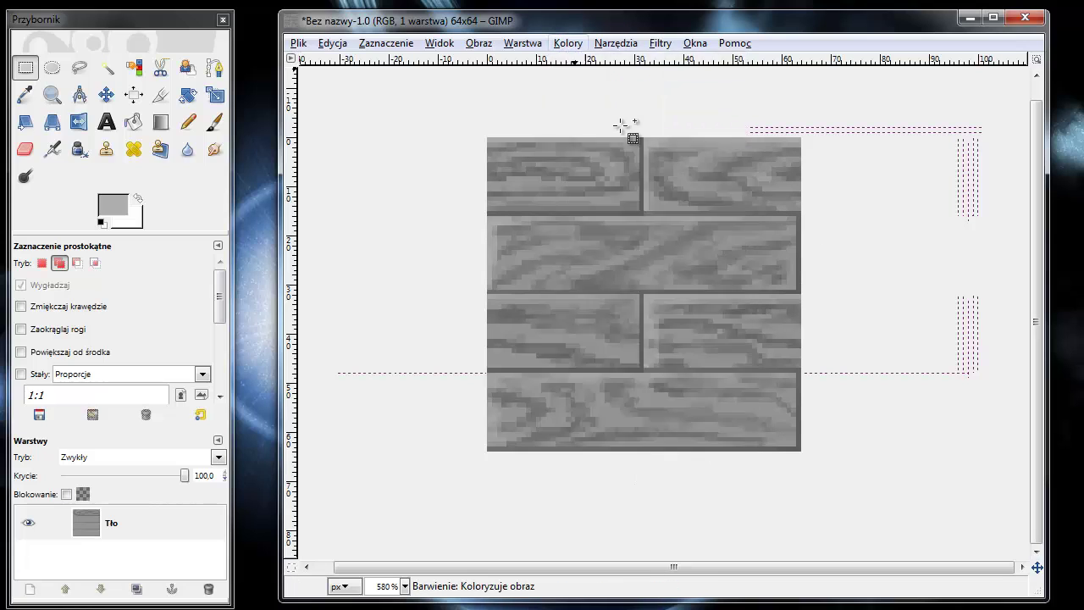
{"action": "left_click_drag", "start_coordinate": [6, 3], "coordinate": [361, 260]}
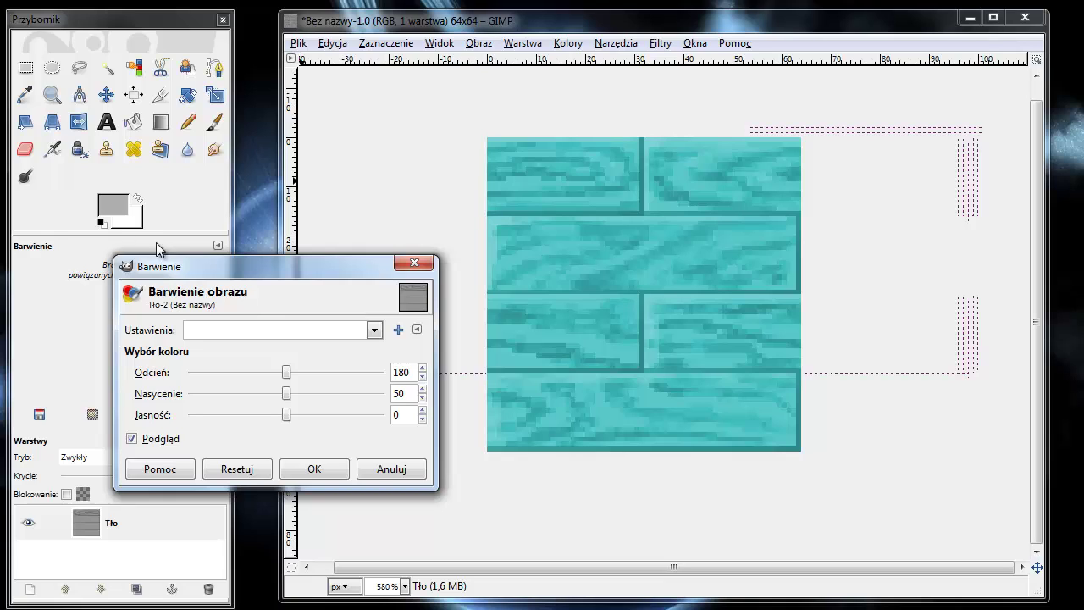
{"action": "left_click_drag", "start_coordinate": [285, 375], "coordinate": [202, 396]}
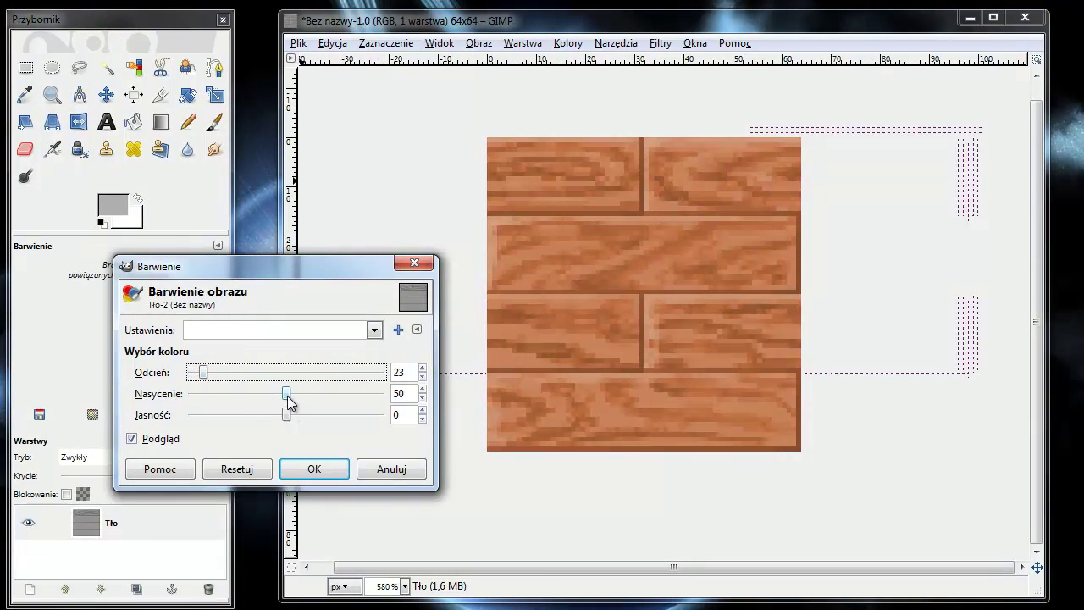
{"action": "left_click_drag", "start_coordinate": [286, 394], "coordinate": [223, 428]}
{"action": "left_click", "coordinate": [311, 468]}
Step: Increase the contrast of the brown plank texture slightly
{"action": "left_click", "coordinate": [555, 44]}
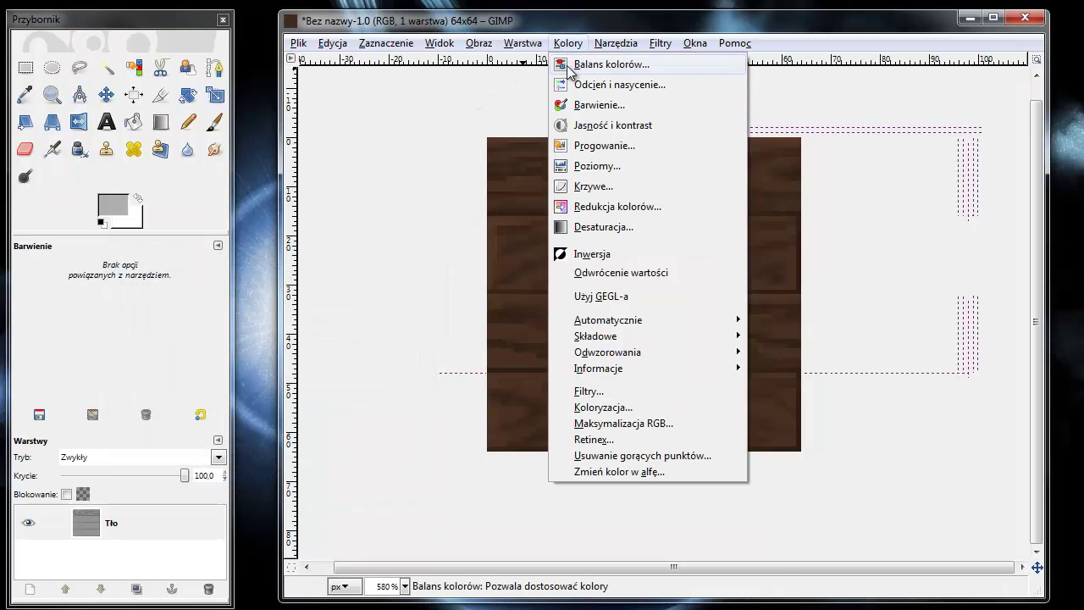
{"action": "left_click", "coordinate": [608, 126]}
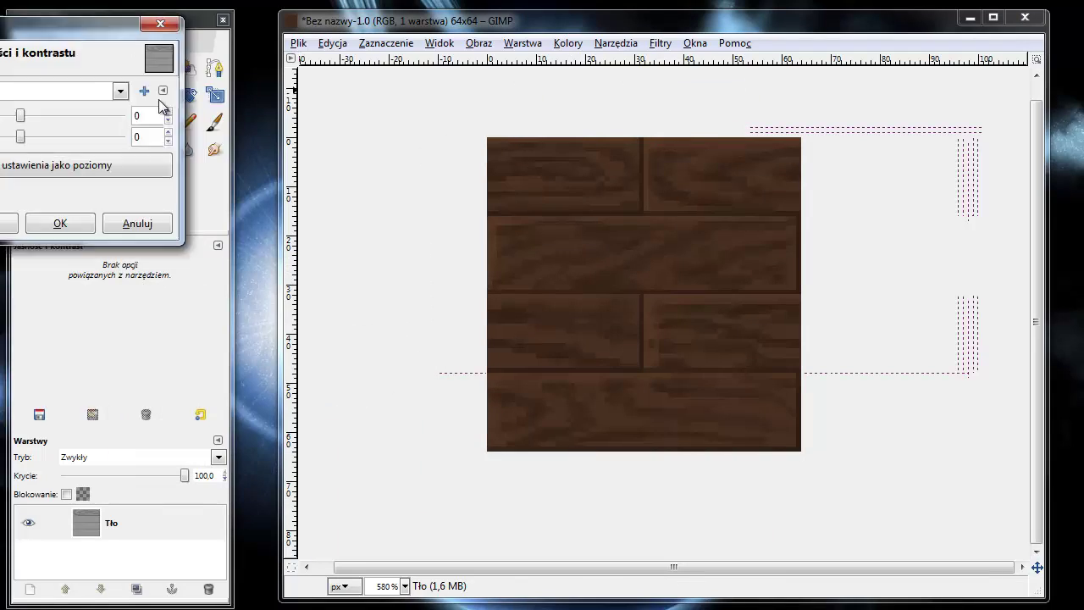
{"action": "left_click_drag", "start_coordinate": [223, 357], "coordinate": [240, 359]}
{"action": "left_click", "coordinate": [262, 444]}
Step: Adjust the texture's overall hue to -14 and saturation to -57
{"action": "left_click", "coordinate": [567, 43]}
{"action": "left_click", "coordinate": [597, 83]}
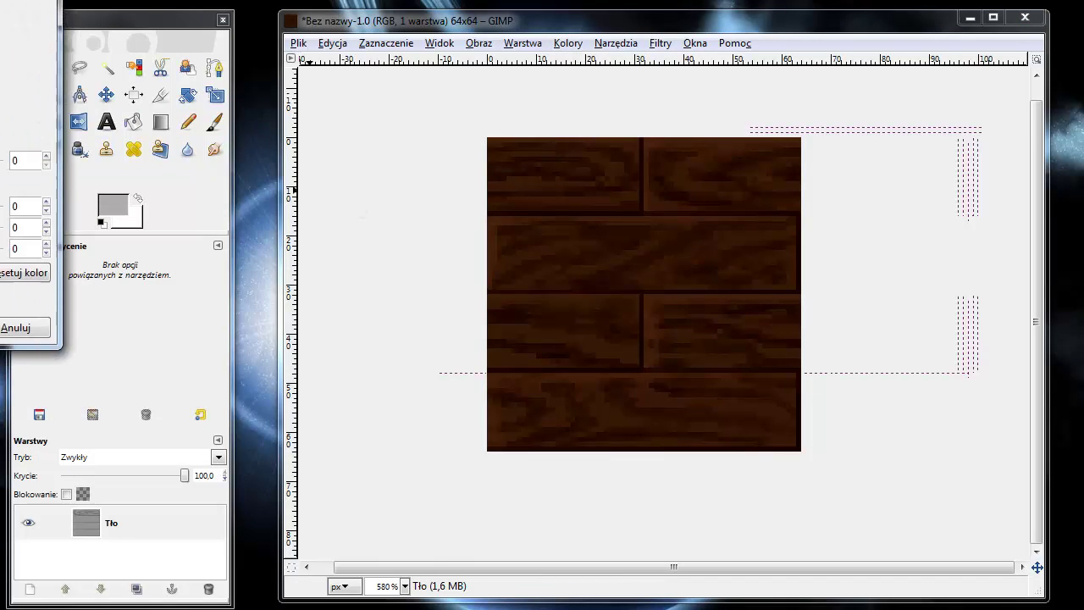
{"action": "left_click_drag", "start_coordinate": [300, 452], "coordinate": [294, 452]}
{"action": "left_click_drag", "start_coordinate": [300, 494], "coordinate": [250, 505]}
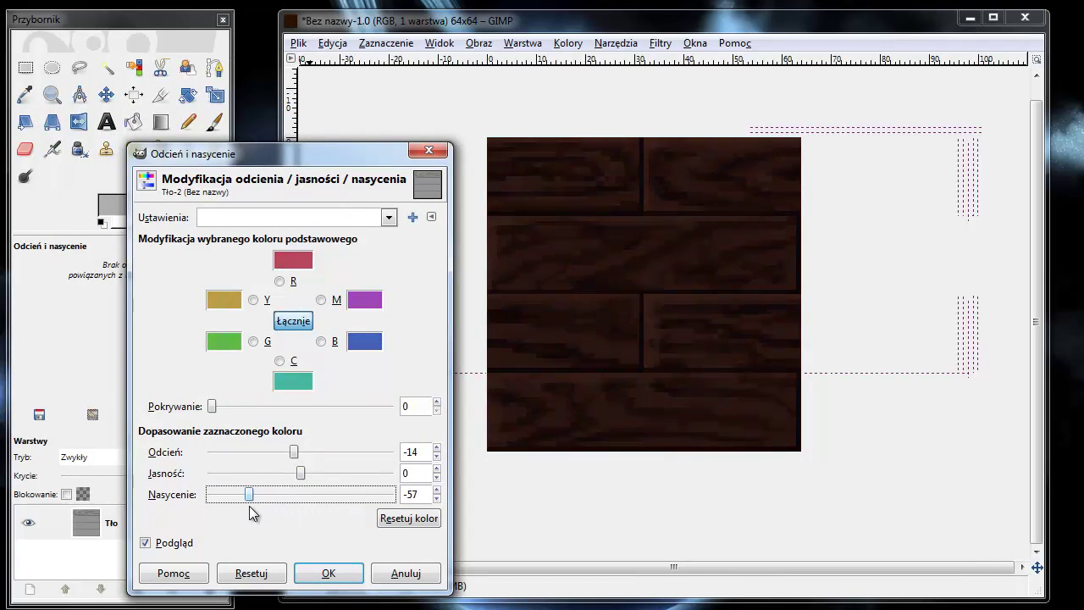
{"action": "left_click", "coordinate": [312, 572]}
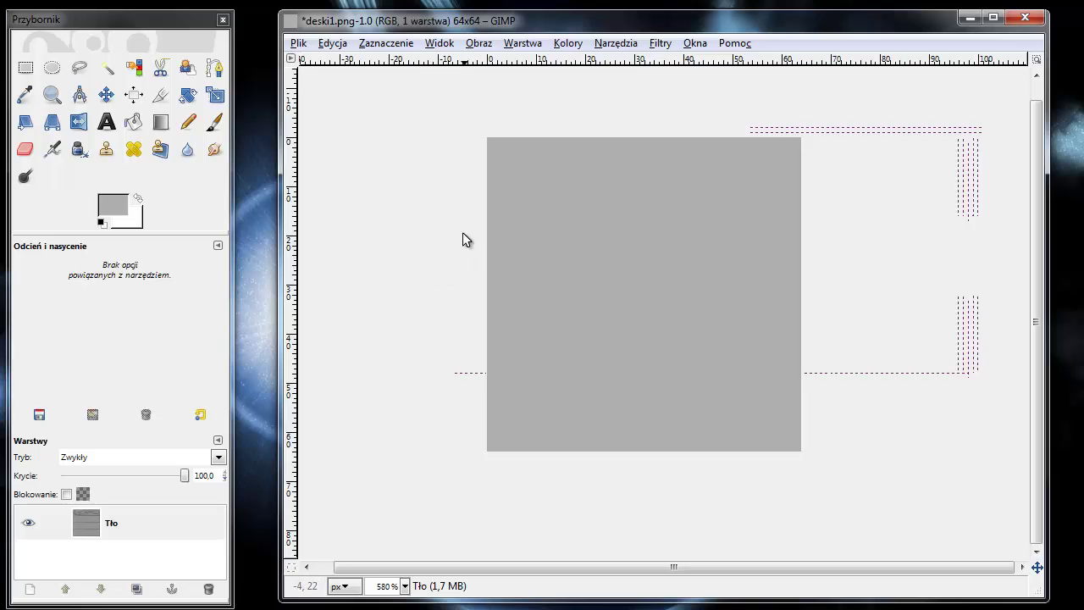
Step: Paint soft horizontal grain streaks across the uppermost plank with the Paintbrush, using the Circle Fuzzy (03) brush
{"action": "left_click", "coordinate": [26, 68]}
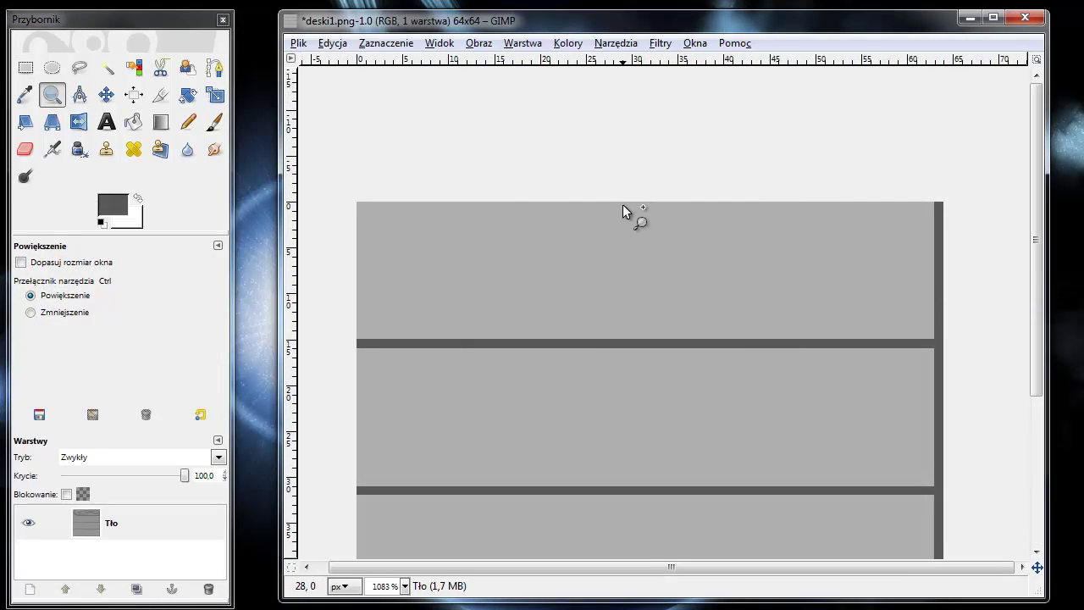
{"action": "left_click", "coordinate": [215, 123]}
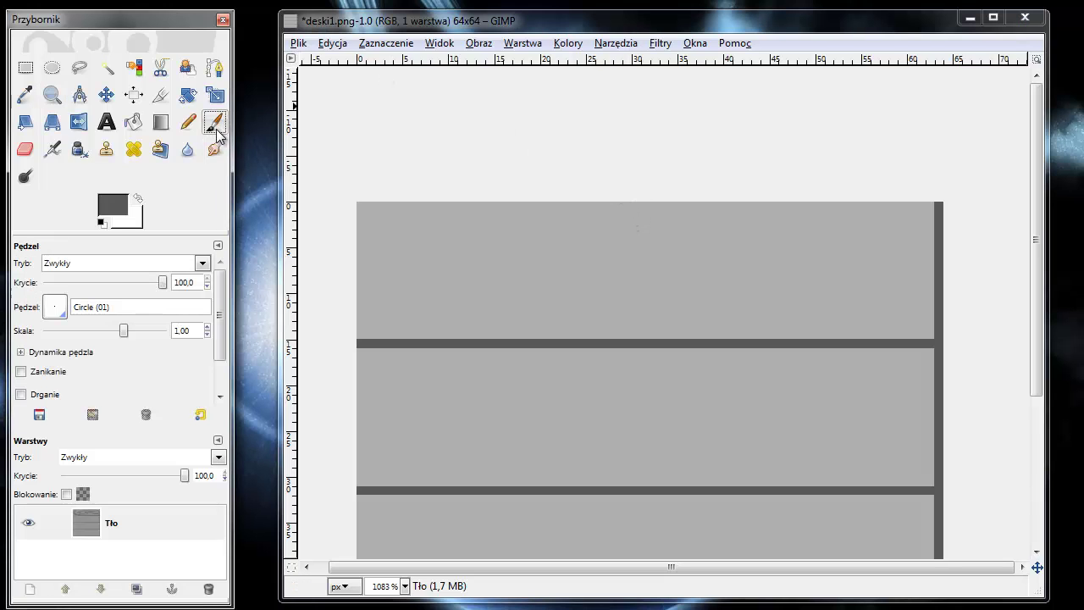
{"action": "left_click", "coordinate": [56, 307]}
{"action": "double_click", "coordinate": [166, 378]}
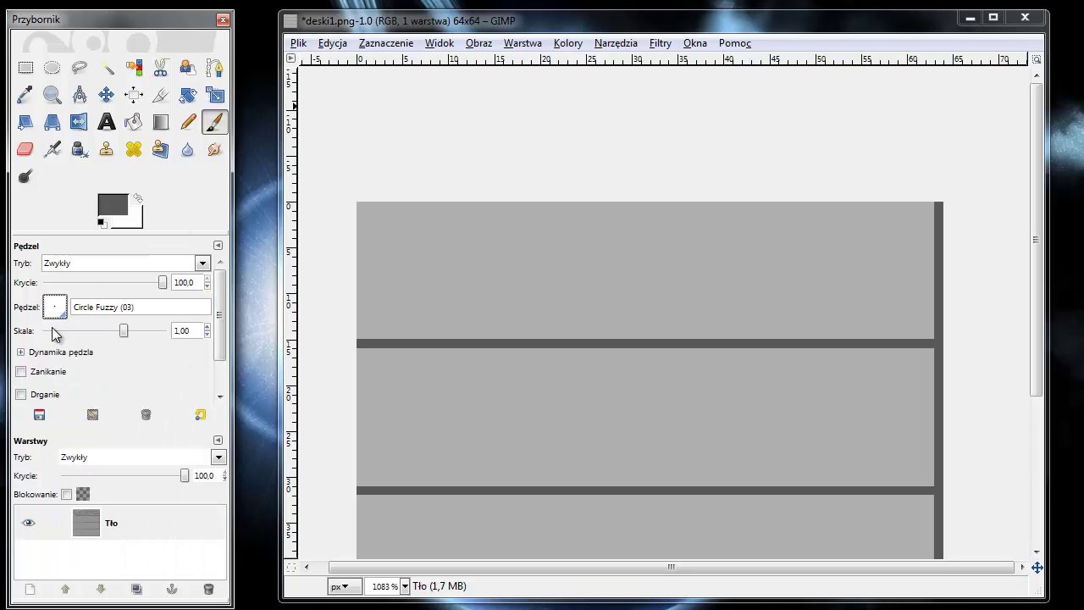
{"action": "mouse_move", "coordinate": [728, 223]}
{"action": "left_mouse_down"}
{"action": "mouse_move", "coordinate": [923, 235]}
{"action": "mouse_move", "coordinate": [909, 252]}
{"action": "mouse_move", "coordinate": [630, 279]}
{"action": "mouse_move", "coordinate": [359, 278]}
{"action": "left_mouse_up"}
{"action": "mouse_move", "coordinate": [371, 351]}
{"action": "left_mouse_down"}
{"action": "mouse_move", "coordinate": [915, 353]}
{"action": "mouse_move", "coordinate": [901, 329]}
{"action": "left_mouse_up"}
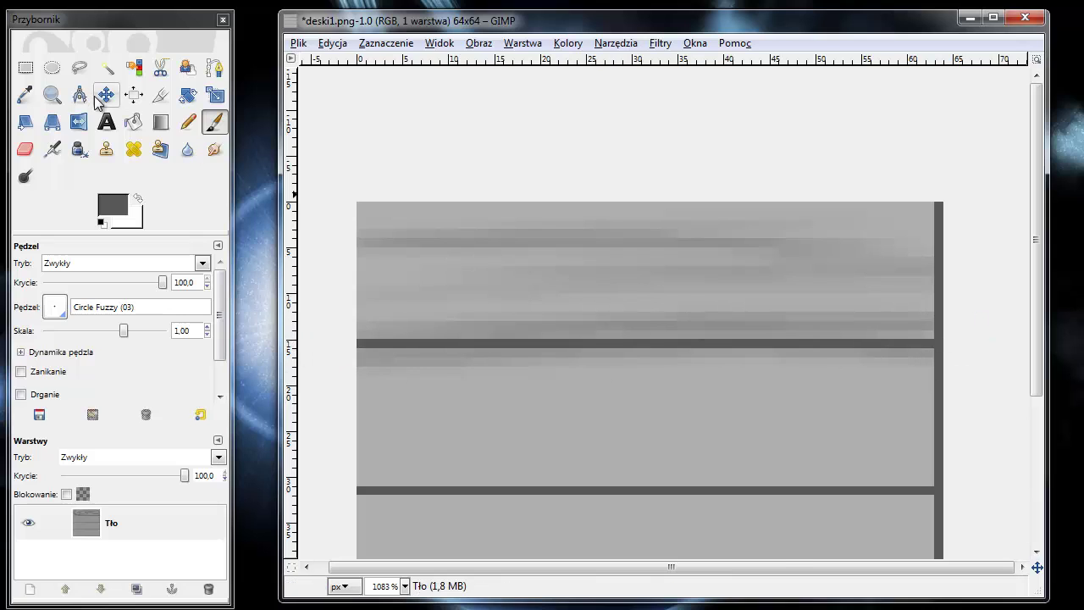
Step: Select the light interior of the uppermost plank and cover it with denser horizontal grey streaks using the Paintbrush
{"action": "left_click", "coordinate": [26, 68]}
{"action": "mouse_move", "coordinate": [320, 183]}
{"action": "left_mouse_down"}
{"action": "mouse_move", "coordinate": [915, 322]}
{"action": "mouse_move", "coordinate": [933, 341]}
{"action": "left_mouse_up"}
{"action": "left_click", "coordinate": [214, 124]}
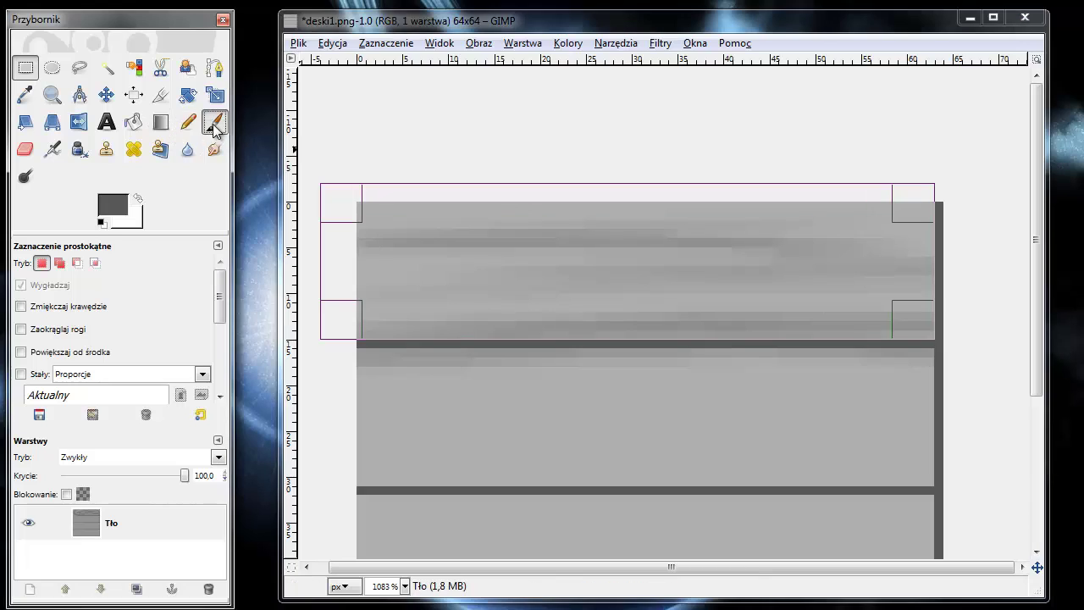
{"action": "mouse_move", "coordinate": [372, 326]}
{"action": "left_mouse_down"}
{"action": "mouse_move", "coordinate": [336, 339]}
{"action": "mouse_move", "coordinate": [477, 310]}
{"action": "mouse_move", "coordinate": [707, 309]}
{"action": "mouse_move", "coordinate": [678, 332]}
{"action": "mouse_move", "coordinate": [731, 329]}
{"action": "left_mouse_up"}
{"action": "mouse_move", "coordinate": [323, 320]}
{"action": "left_mouse_down"}
{"action": "mouse_move", "coordinate": [412, 297]}
{"action": "mouse_move", "coordinate": [951, 283]}
{"action": "mouse_move", "coordinate": [978, 265]}
{"action": "left_mouse_up"}
{"action": "left_click_drag", "start_coordinate": [458, 256], "coordinate": [923, 254]}
{"action": "mouse_move", "coordinate": [339, 217]}
{"action": "left_mouse_down"}
{"action": "mouse_move", "coordinate": [1016, 254]}
{"action": "mouse_move", "coordinate": [979, 233]}
{"action": "left_mouse_up"}
{"action": "mouse_move", "coordinate": [382, 237]}
{"action": "left_mouse_down"}
{"action": "mouse_move", "coordinate": [694, 246]}
{"action": "mouse_move", "coordinate": [987, 282]}
{"action": "mouse_move", "coordinate": [526, 242]}
{"action": "mouse_move", "coordinate": [302, 258]}
{"action": "mouse_move", "coordinate": [701, 298]}
{"action": "mouse_move", "coordinate": [612, 284]}
{"action": "left_mouse_up"}
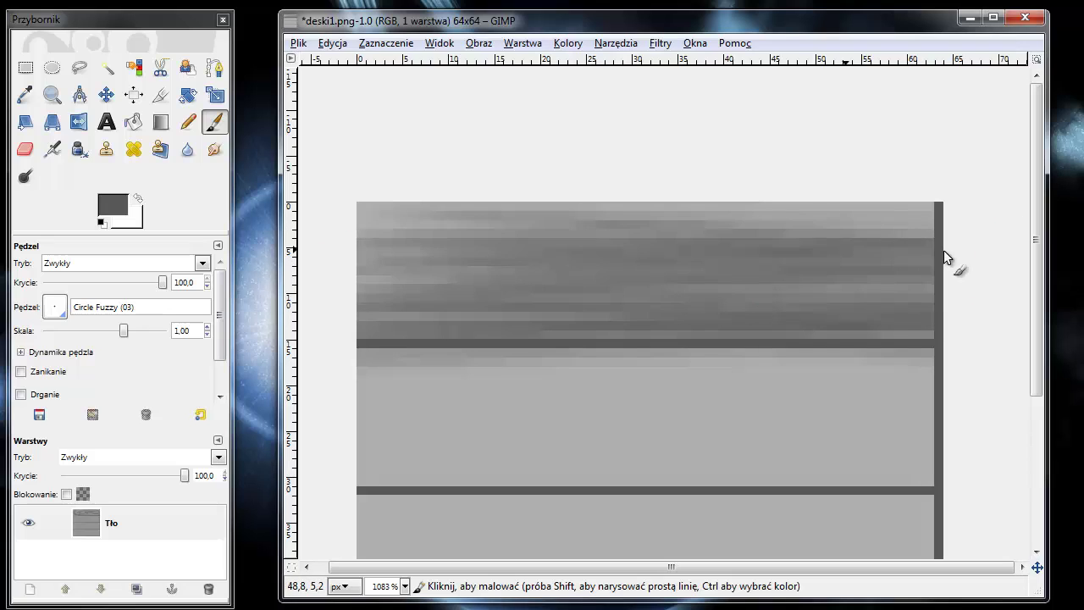
{"action": "left_click_drag", "start_coordinate": [717, 224], "coordinate": [807, 230]}
{"action": "left_click_drag", "start_coordinate": [874, 221], "coordinate": [854, 212]}
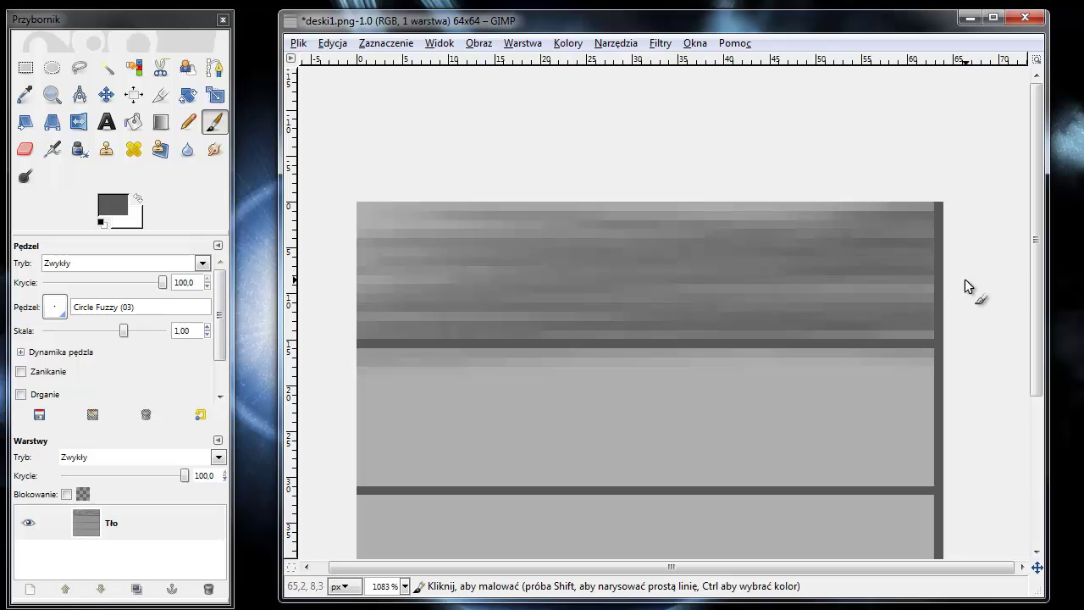
{"action": "left_click_drag", "start_coordinate": [966, 295], "coordinate": [748, 298]}
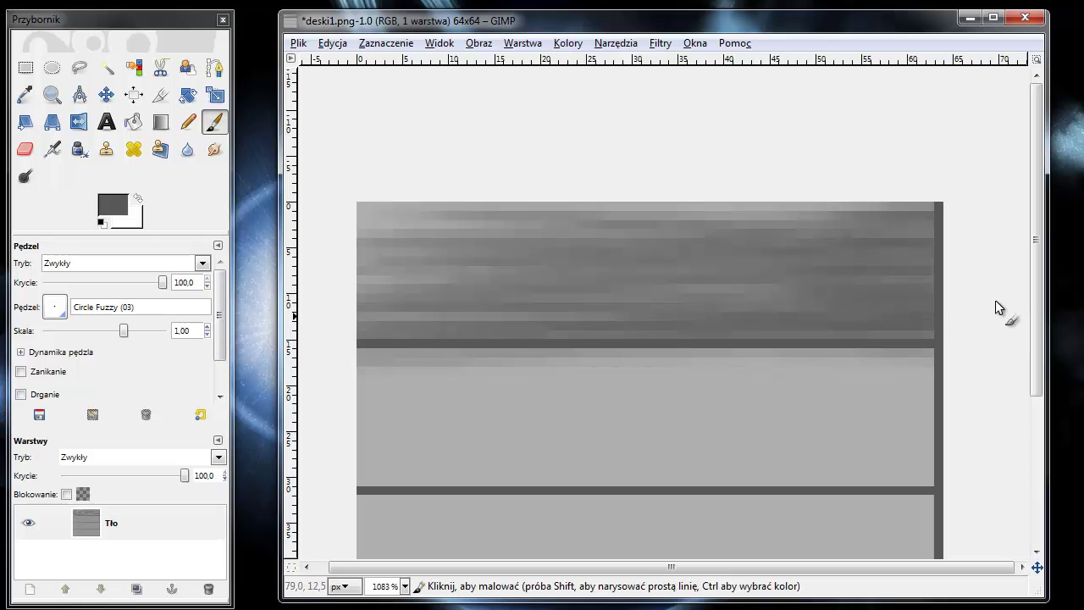
Step: Set the foreground colour to a darker grey (RGB 61) and select the light interior of the second plank
{"action": "left_click", "coordinate": [112, 205]}
{"action": "key", "text": "BackSpace"}
{"action": "key", "text": "BackSpace"}
{"action": "type", "text": "39"}
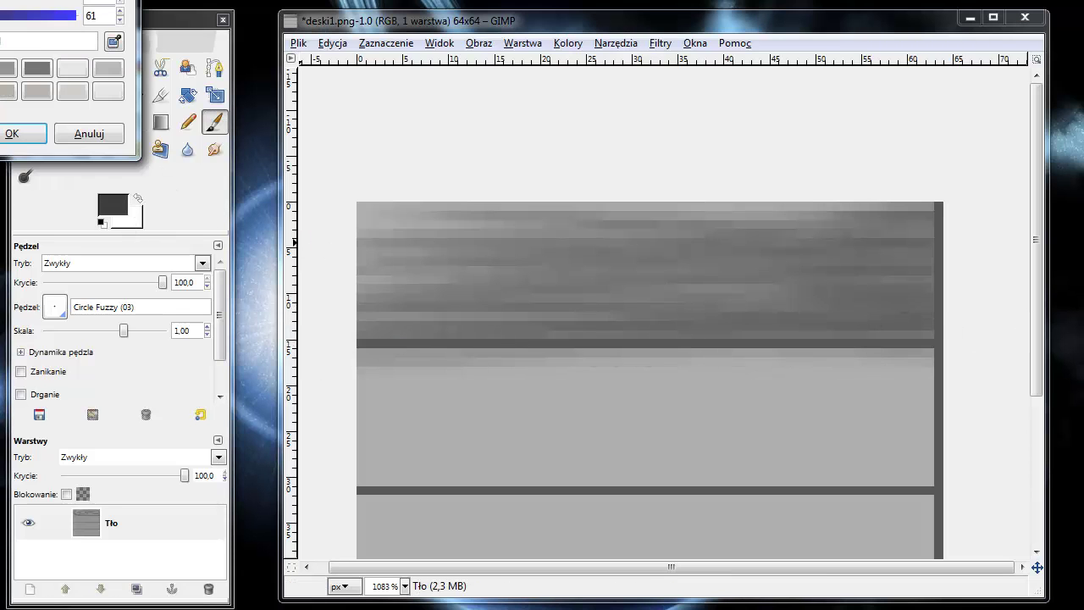
{"action": "left_click", "coordinate": [12, 134]}
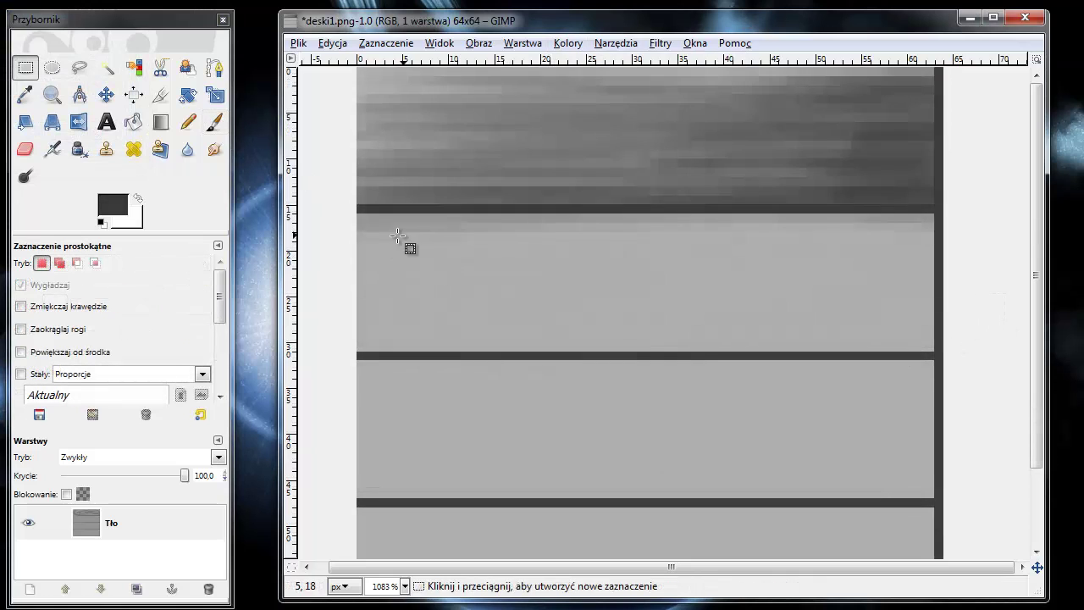
{"action": "left_click_drag", "start_coordinate": [363, 221], "coordinate": [913, 352]}
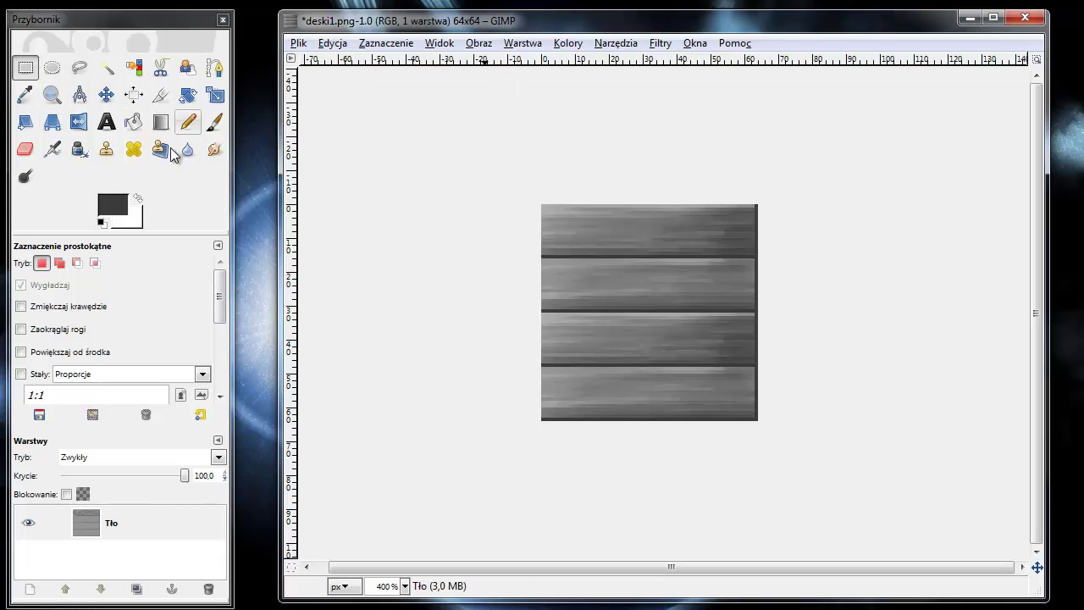
Step: Set the foreground colour back to the light grey of the planks and choose the Paintbrush
{"action": "left_click", "coordinate": [131, 207]}
{"action": "left_click", "coordinate": [37, 70]}
{"action": "left_click", "coordinate": [26, 133]}
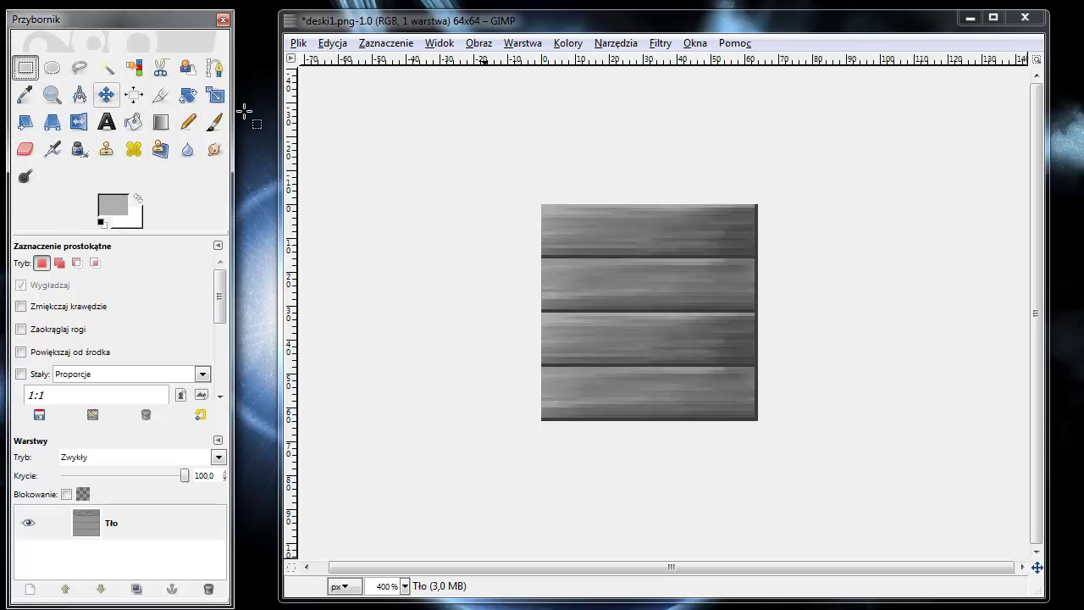
{"action": "left_click", "coordinate": [214, 122]}
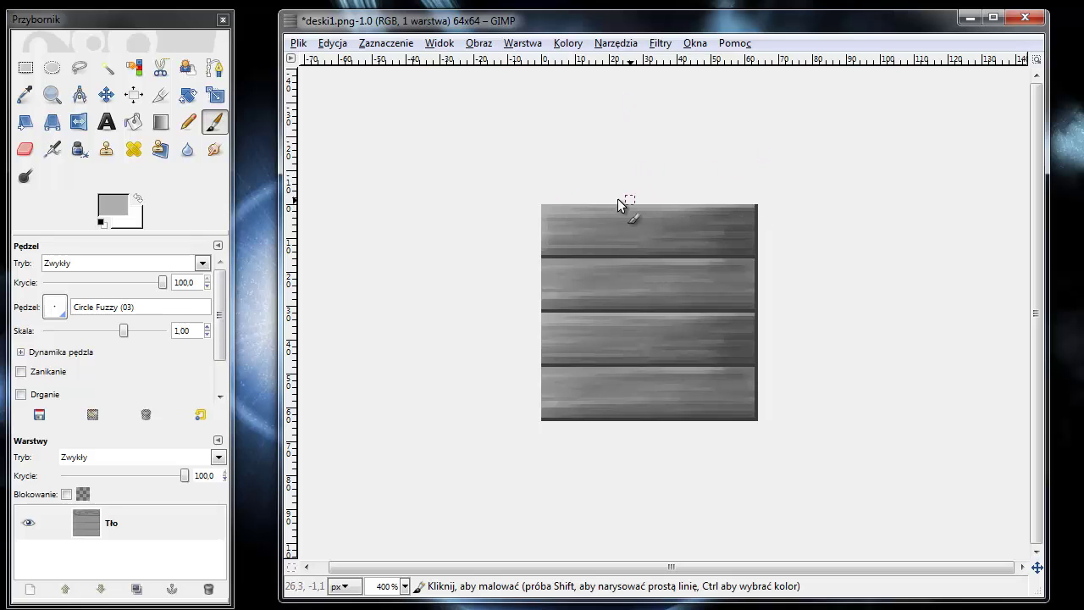
Step: Colorize the whole plank image brown with hue 36, saturation 16 and lightness 12
{"action": "key", "text": "r"}
{"action": "key", "text": "4"}
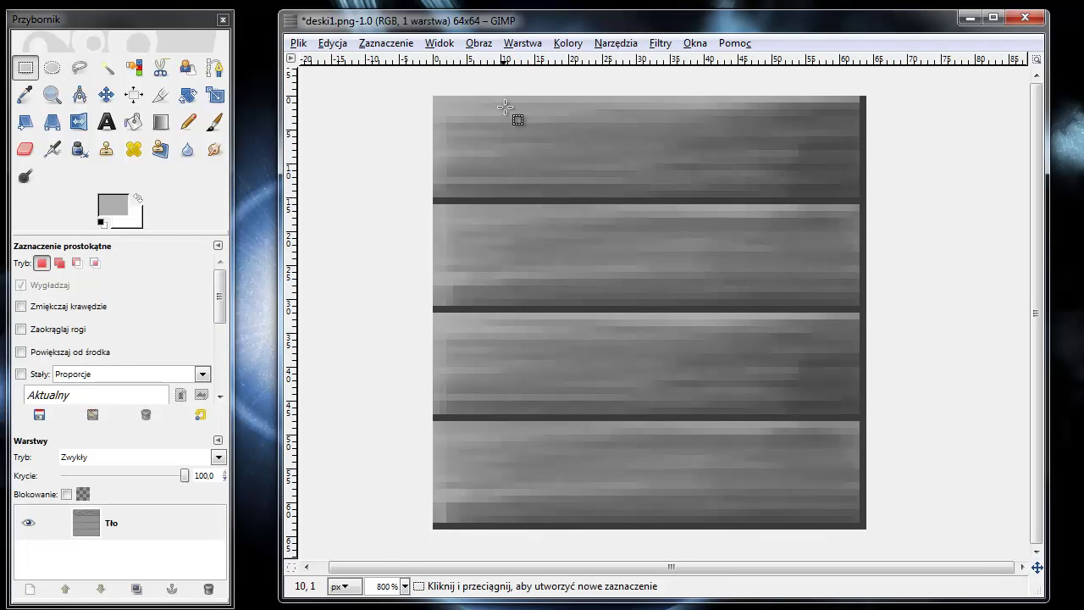
{"action": "left_click", "coordinate": [567, 43]}
{"action": "left_click", "coordinate": [593, 105]}
{"action": "left_click_drag", "start_coordinate": [232, 398], "coordinate": [226, 396]}
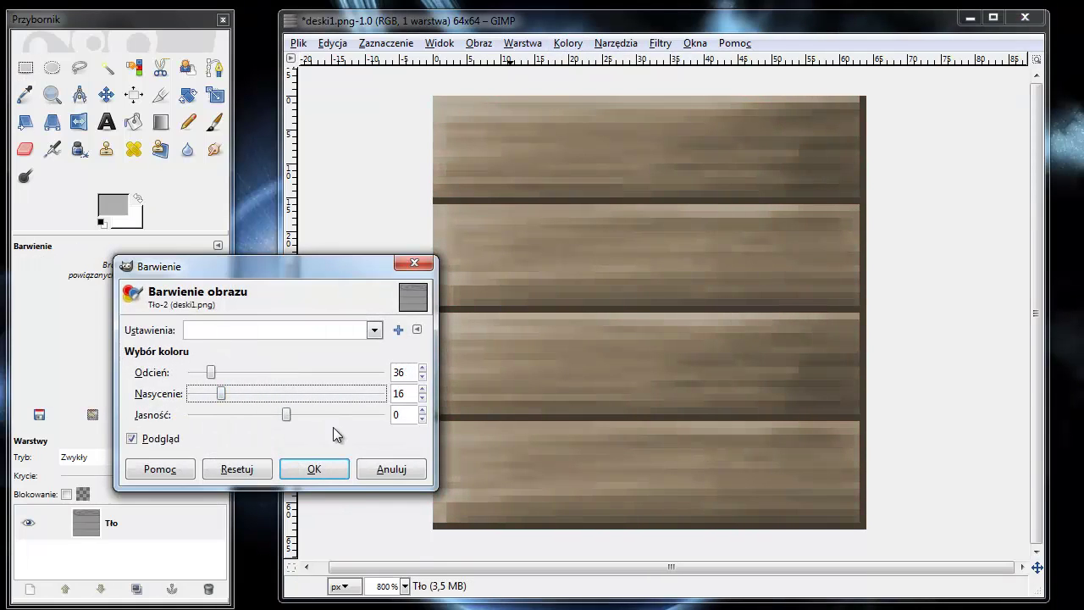
{"action": "left_click_drag", "start_coordinate": [287, 416], "coordinate": [299, 418]}
{"action": "left_click", "coordinate": [314, 468]}
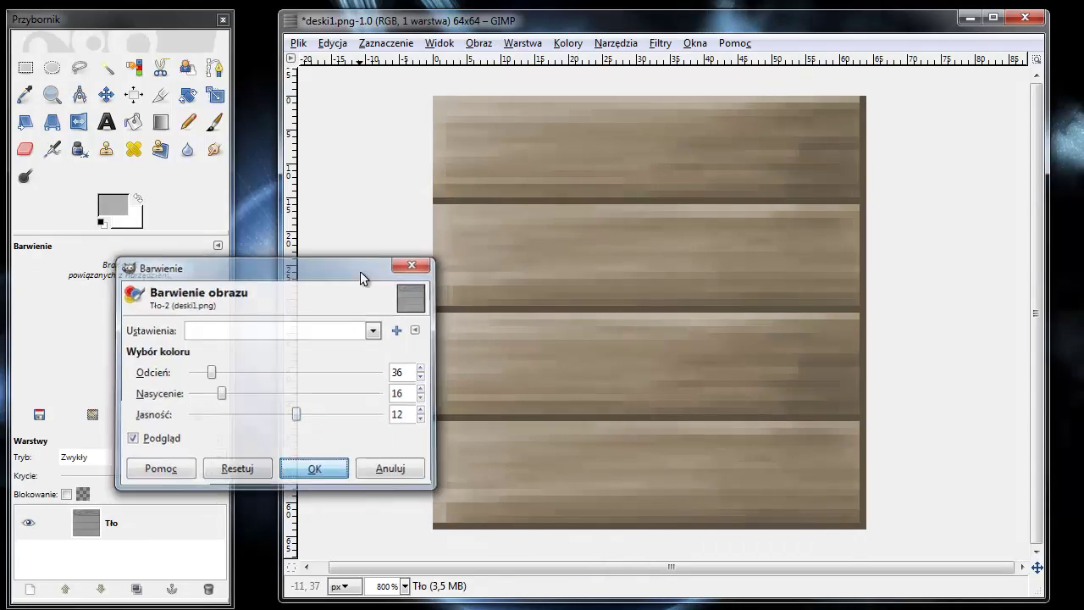
{"action": "left_click", "coordinate": [299, 42]}
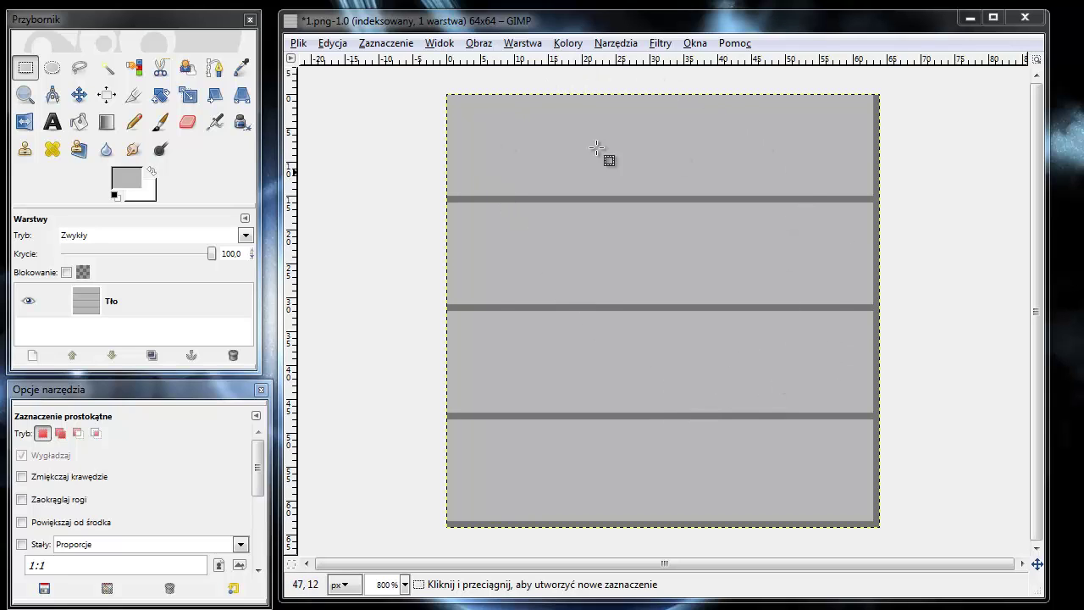
Step: Sample the dark grey of the seam between the planks and lighten the foreground colour to a mid grey of about RGB 145
{"action": "key", "text": "p"}
{"action": "key", "text": "d"}
{"action": "left_click", "coordinate": [241, 67]}
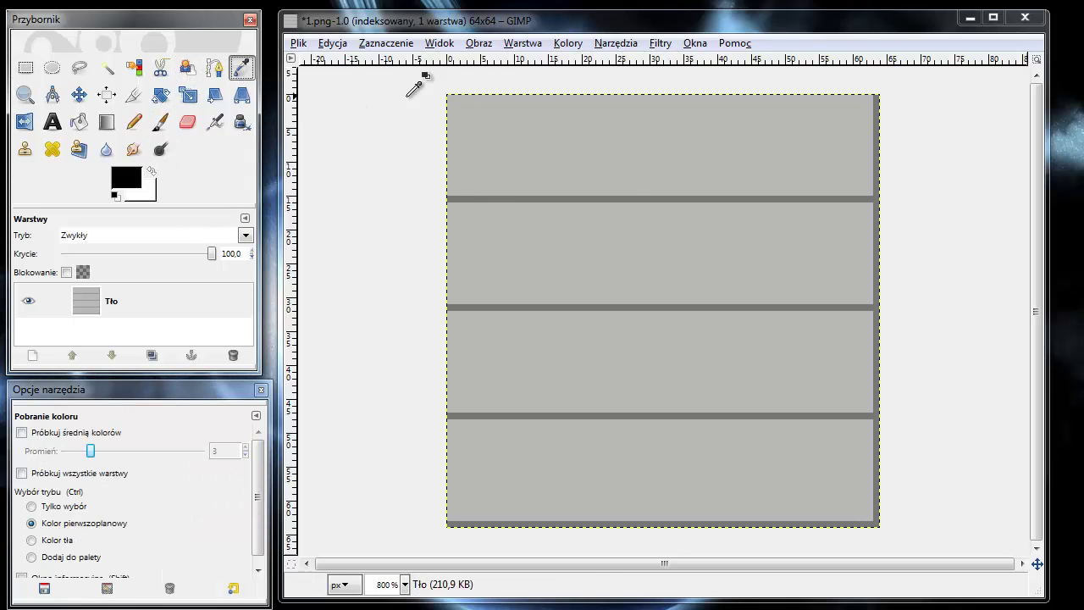
{"action": "left_click", "coordinate": [606, 200]}
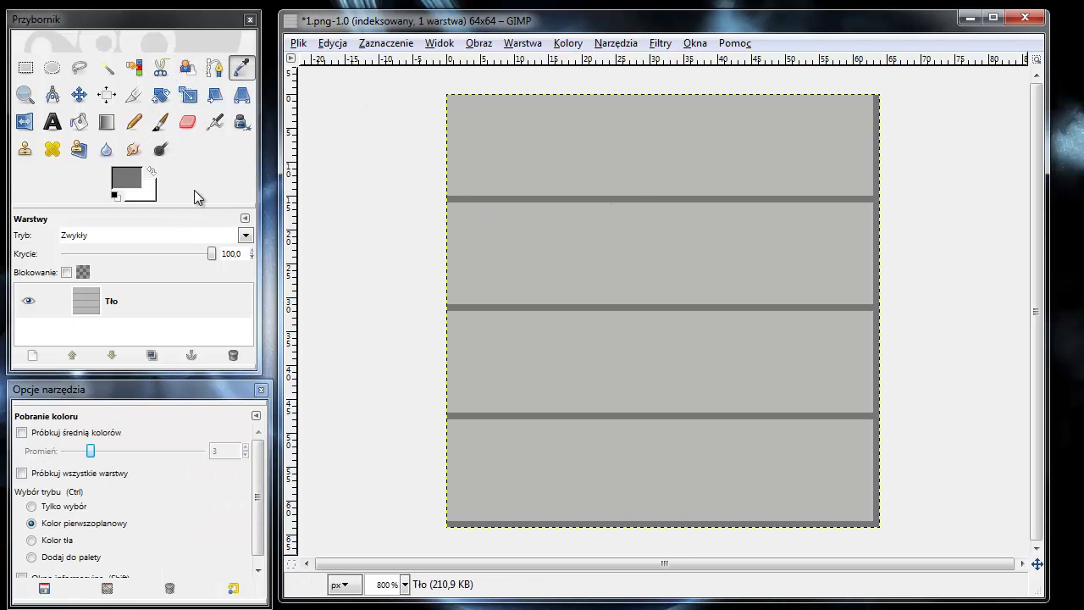
{"action": "left_click", "coordinate": [134, 180]}
{"action": "type", "text": "888888"}
{"action": "key", "text": "Return"}
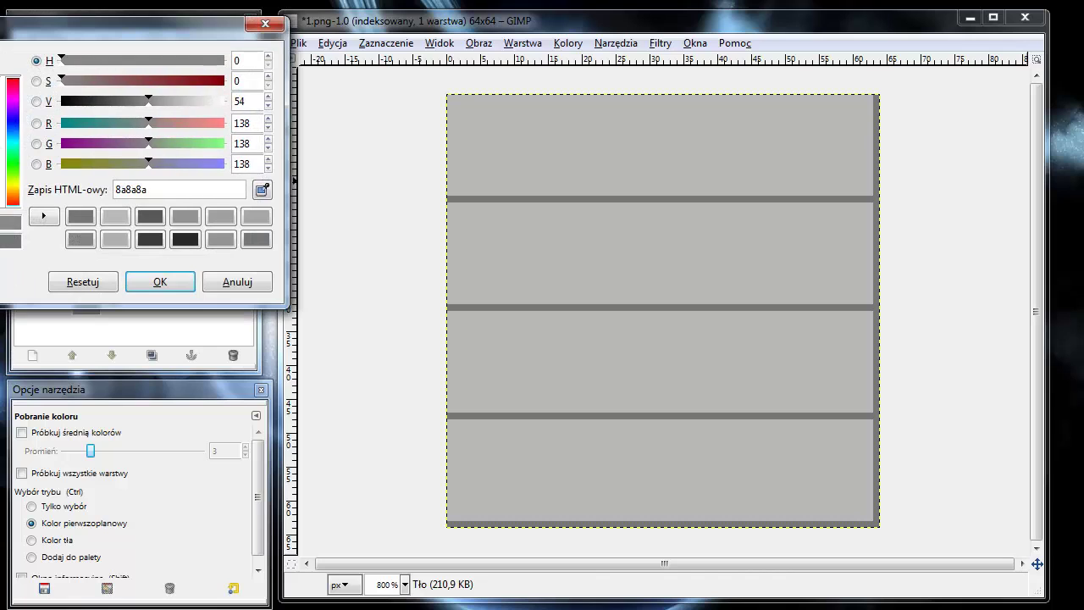
{"action": "left_click", "coordinate": [70, 244]}
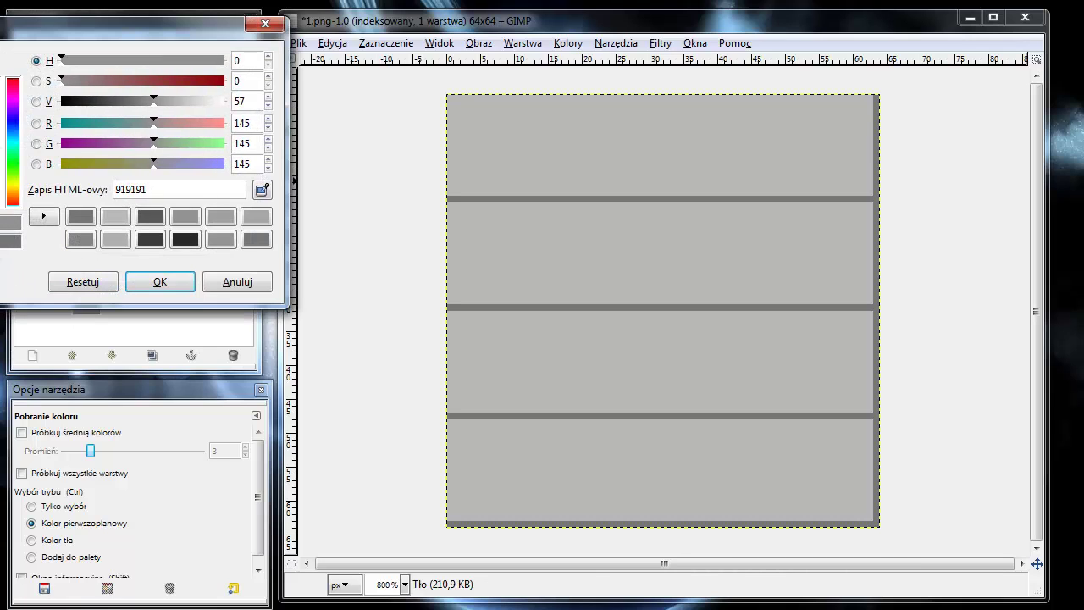
{"action": "left_click", "coordinate": [152, 282]}
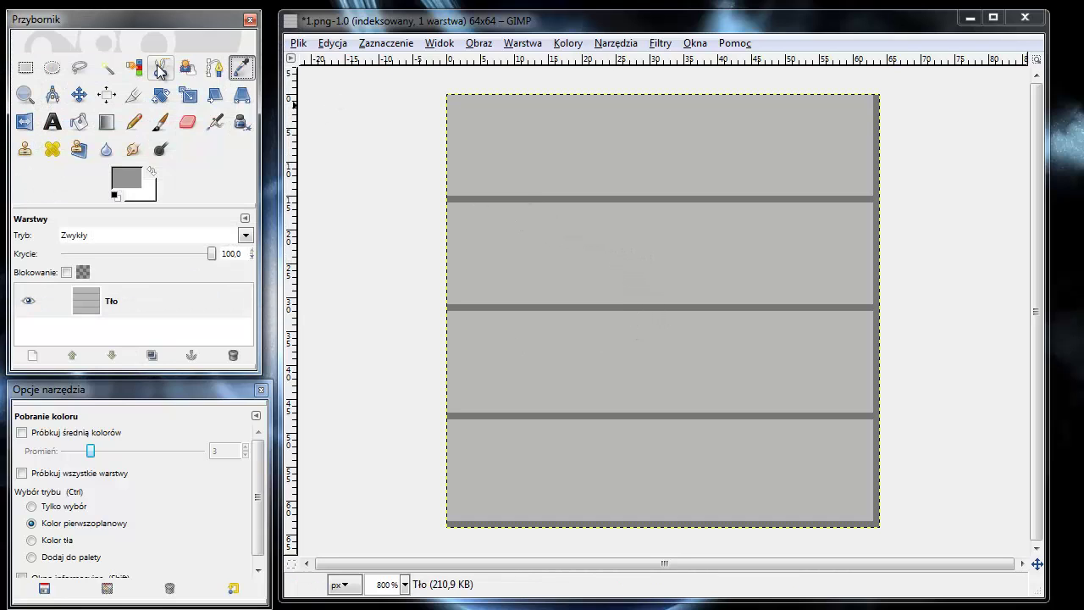
Step: Select the light interior of the uppermost plank with Fuzzy Select in replace mode
{"action": "left_click", "coordinate": [106, 68]}
{"action": "left_click", "coordinate": [42, 434]}
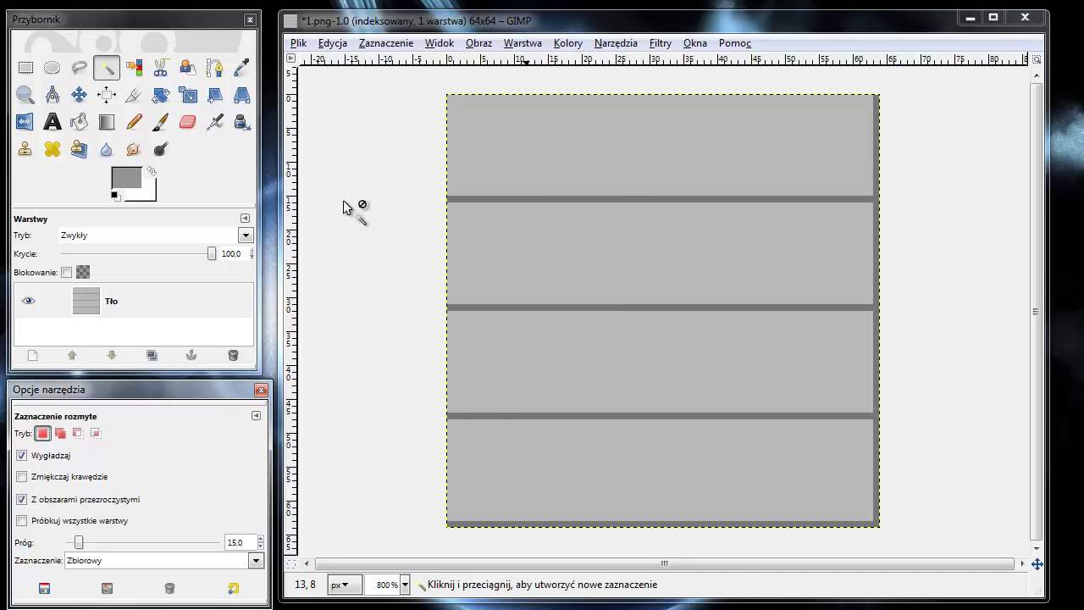
{"action": "left_click", "coordinate": [557, 166]}
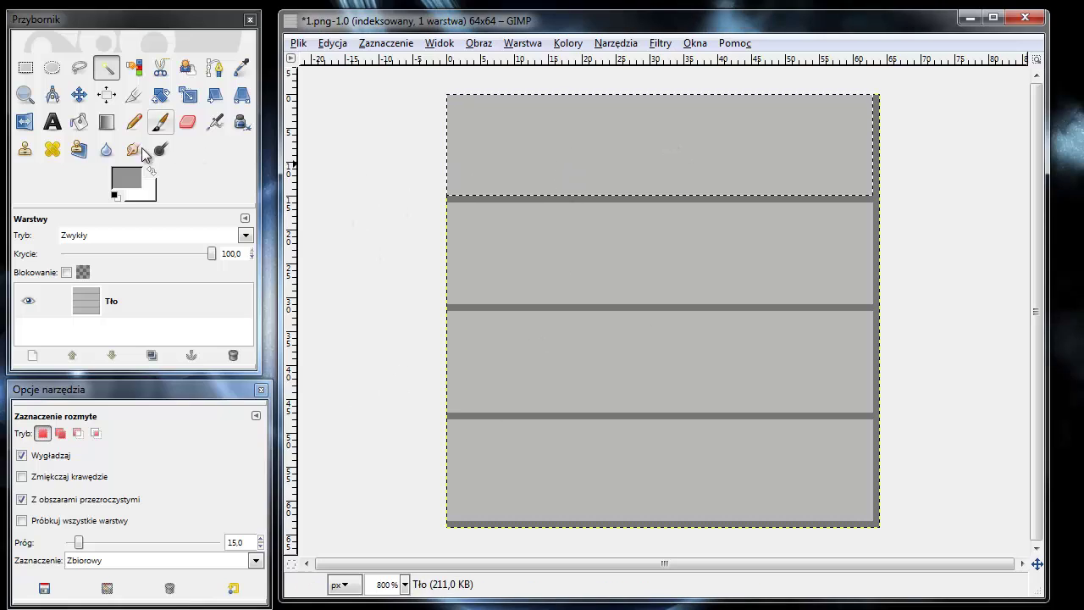
Step: Set up the Pencil with the one-pixel Circle (01) brush
{"action": "left_click", "coordinate": [133, 121]}
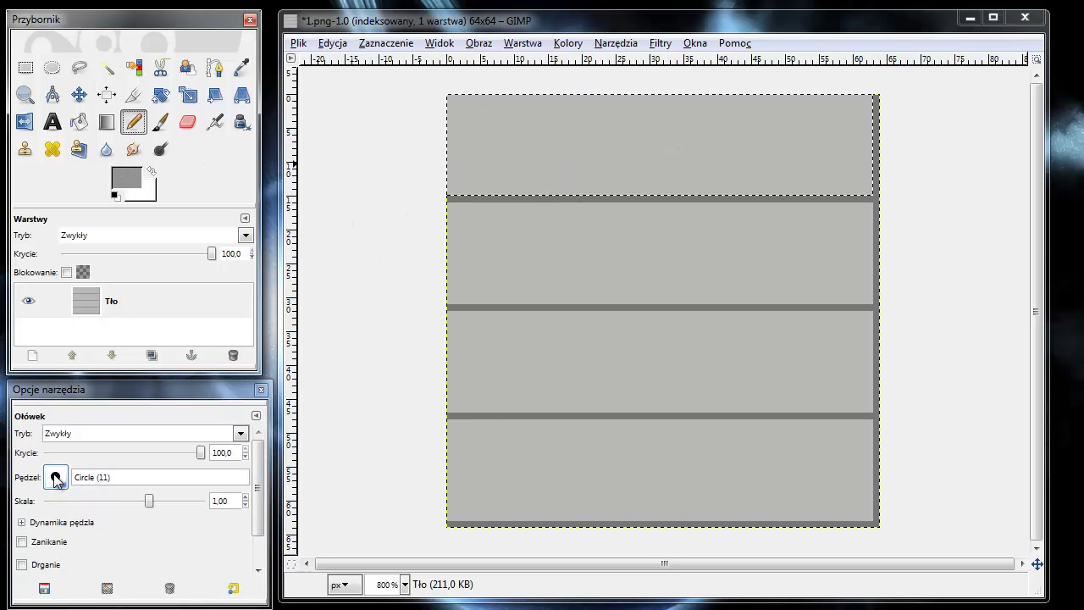
{"action": "left_click", "coordinate": [55, 479]}
{"action": "left_click", "coordinate": [92, 532]}
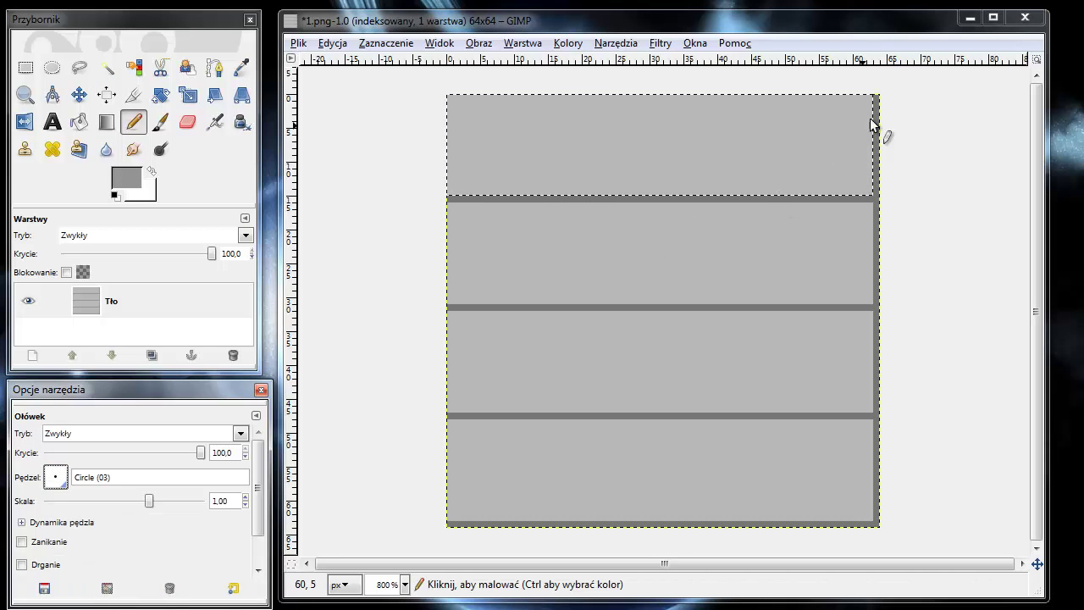
{"action": "left_click", "coordinate": [133, 124]}
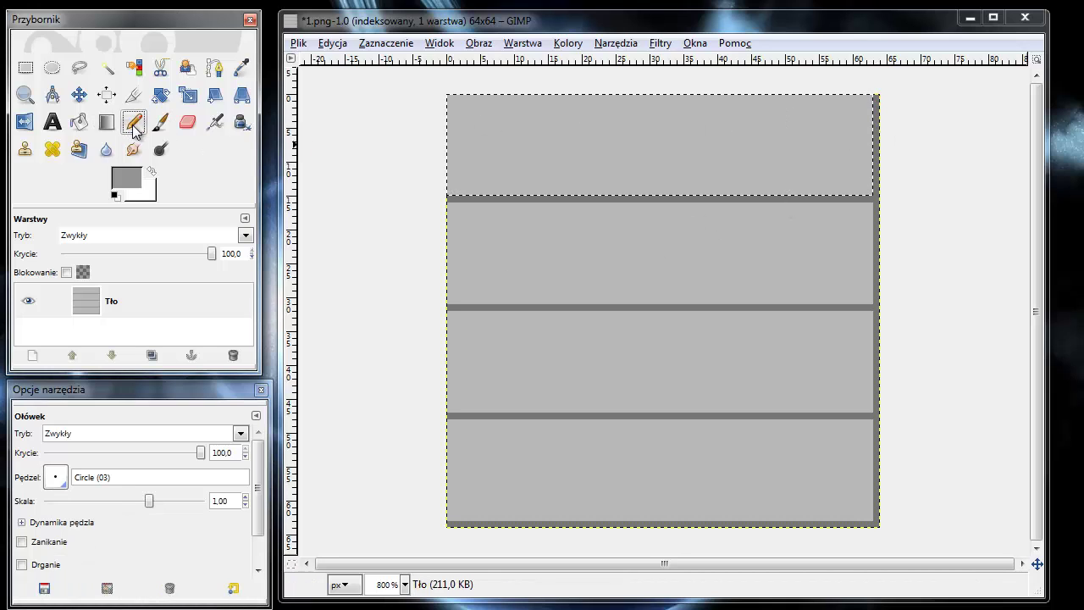
{"action": "left_click", "coordinate": [879, 102]}
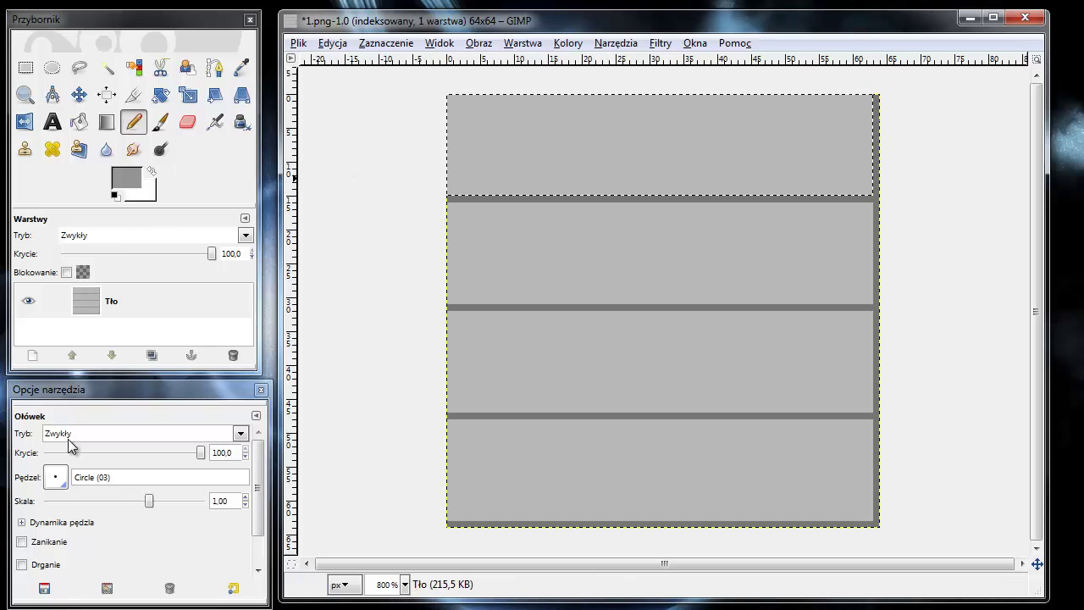
{"action": "left_click", "coordinate": [55, 476]}
{"action": "left_click", "coordinate": [55, 526]}
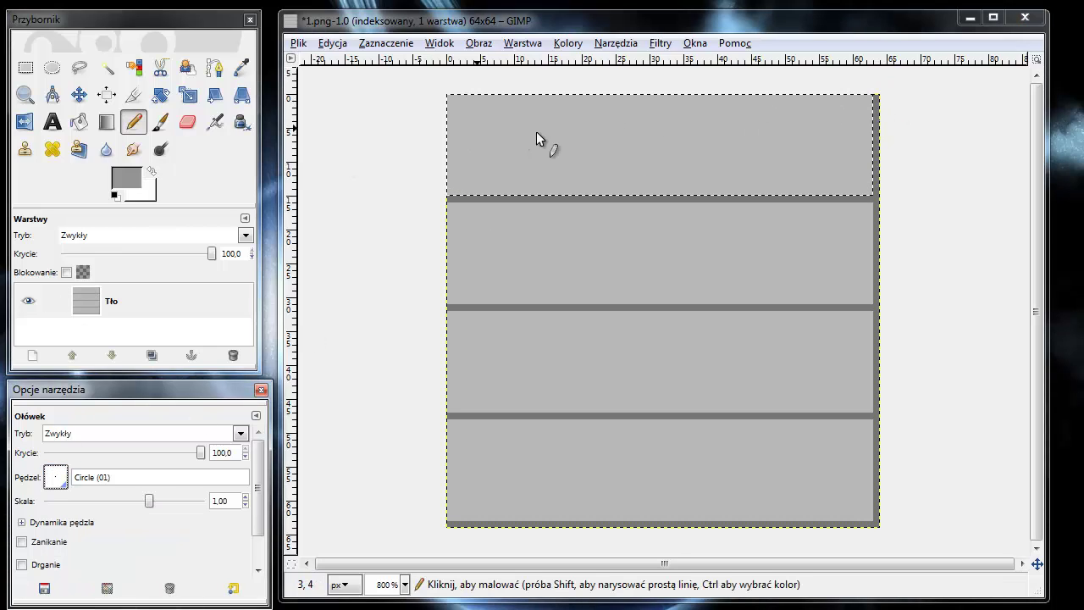
Step: Undo a trial pencil streak on the uppermost plank and convert the image mode from indexed to RGB
{"action": "left_click_drag", "start_coordinate": [602, 118], "coordinate": [467, 128]}
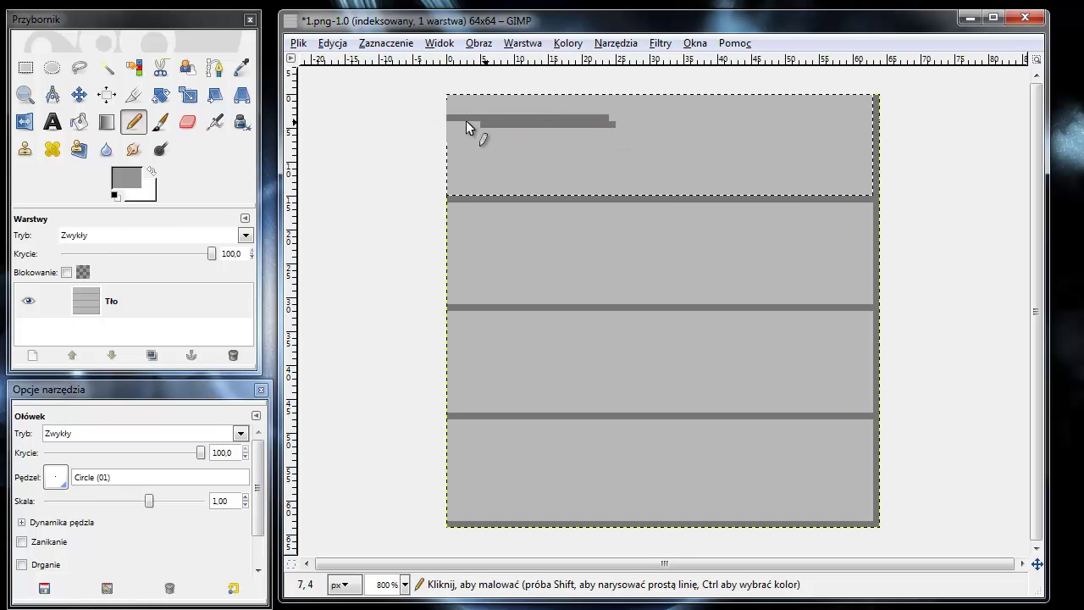
{"action": "left_click", "coordinate": [339, 43]}
{"action": "mouse_move", "coordinate": [503, 85]}
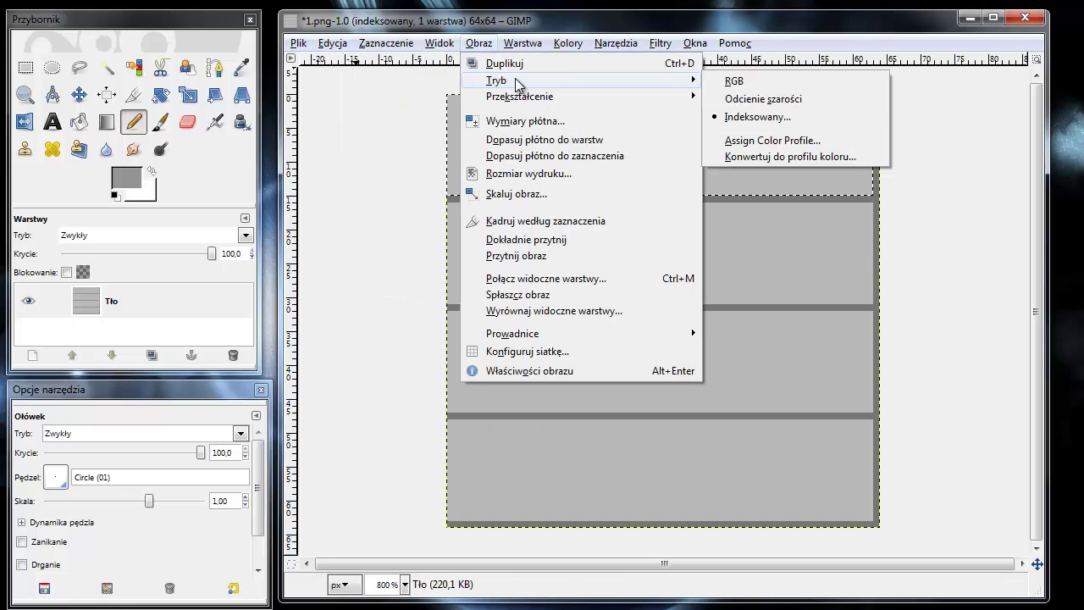
{"action": "left_click", "coordinate": [734, 81]}
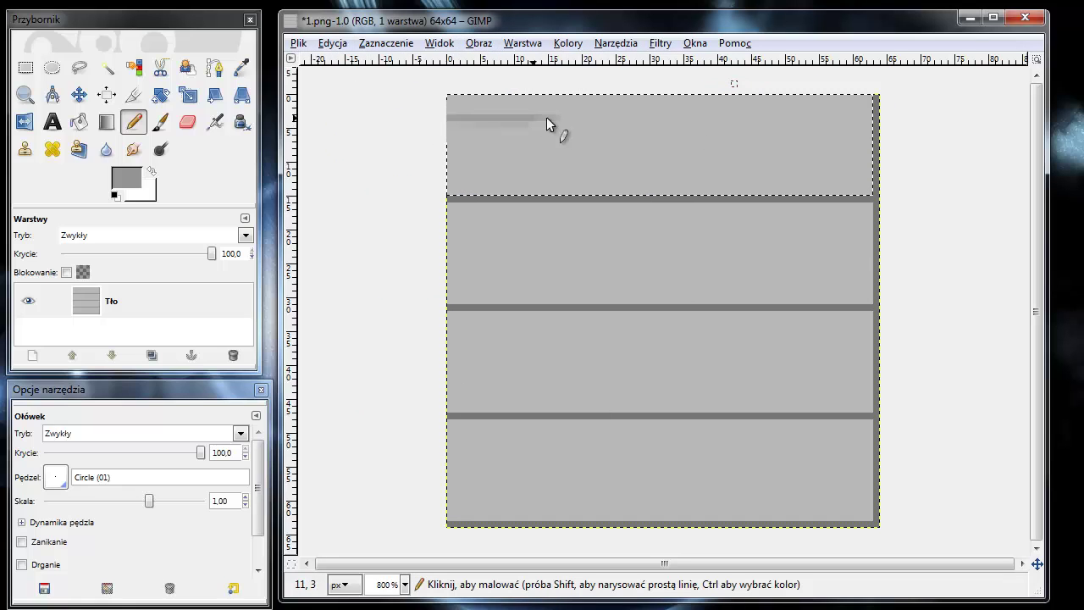
Step: Pencil irregular horizontal mid-grey grain streaks across the uppermost plank and shade its end beside the dark vertical seam
{"action": "left_click_drag", "start_coordinate": [710, 110], "coordinate": [582, 113]}
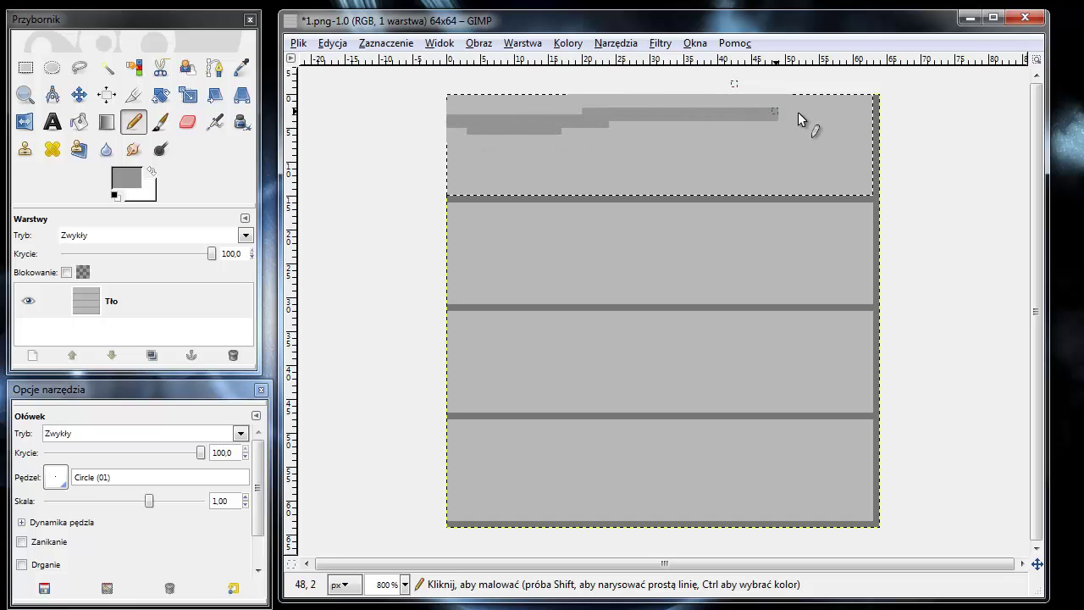
{"action": "left_click_drag", "start_coordinate": [858, 108], "coordinate": [879, 97]}
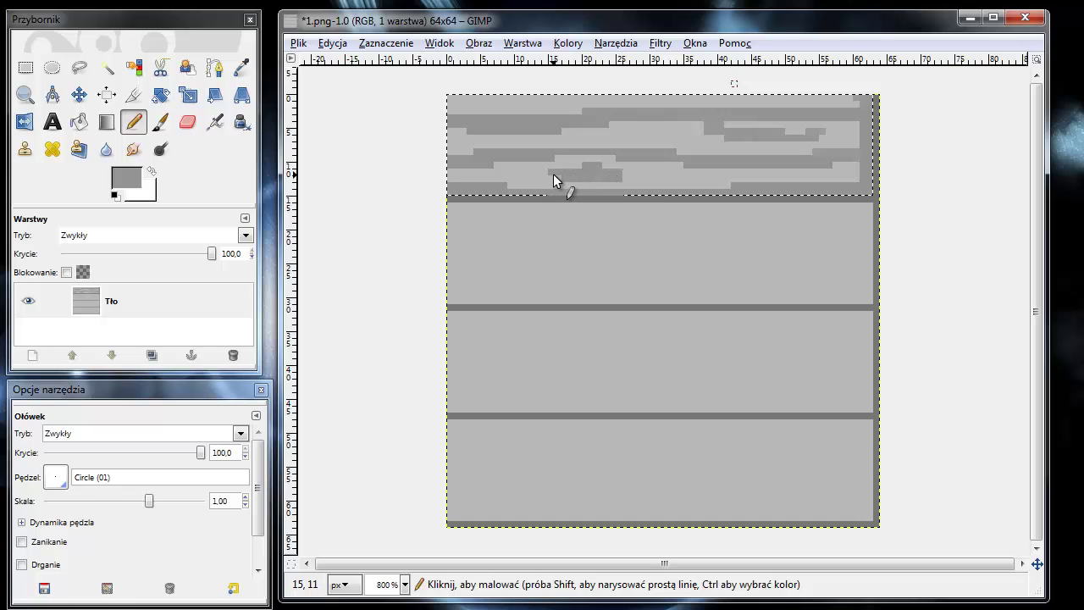
Step: Change the foreground colour to a lighter grey and pencil highlights along the uppermost plank's outer edges
{"action": "left_click", "coordinate": [134, 186]}
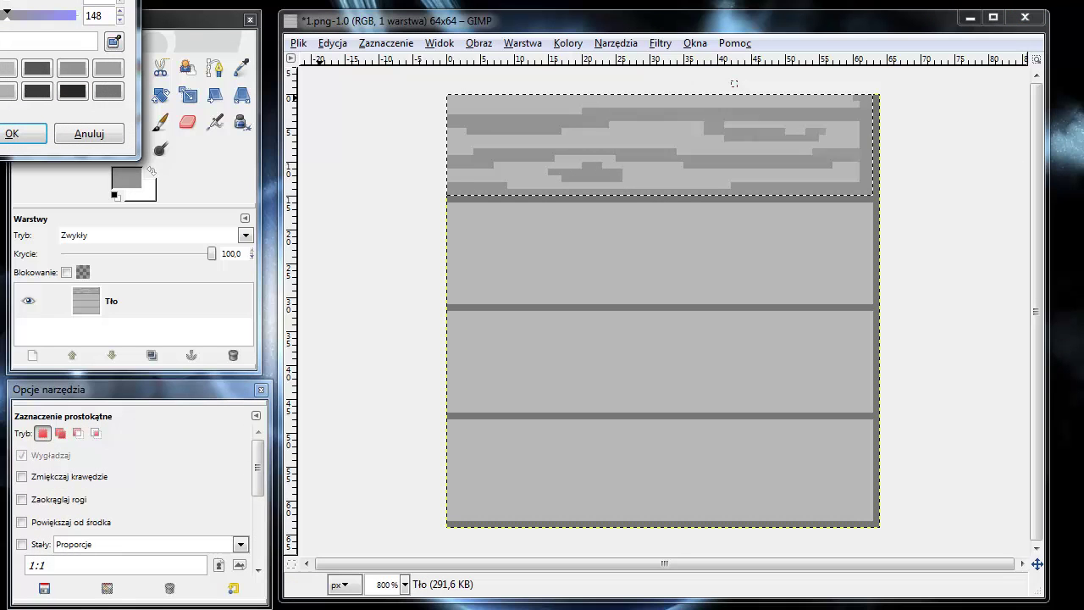
{"action": "left_click", "coordinate": [5, 91]}
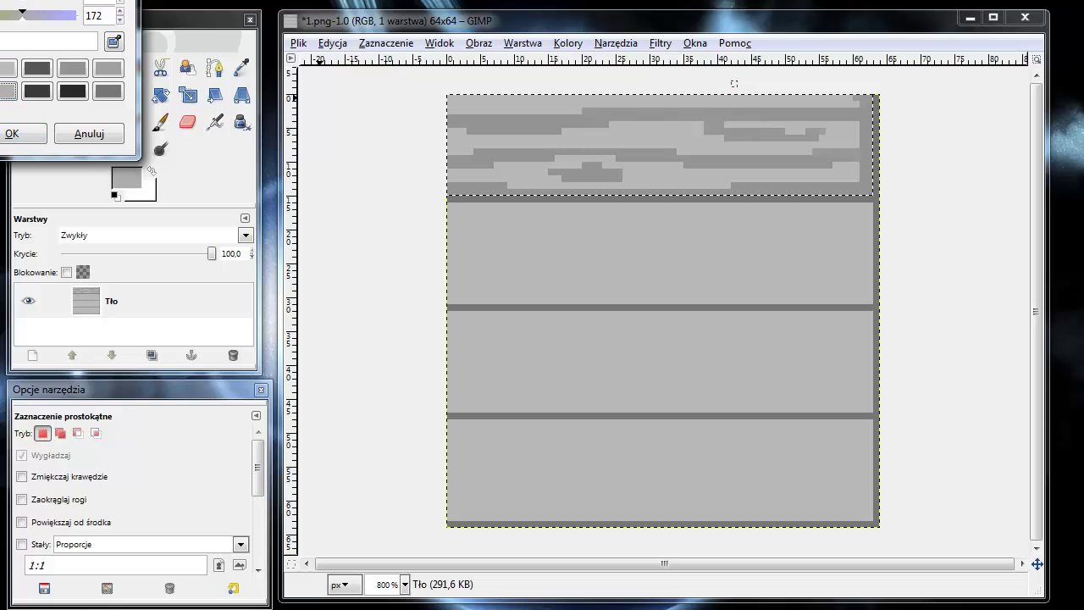
{"action": "left_click", "coordinate": [12, 133]}
{"action": "left_click", "coordinate": [134, 121]}
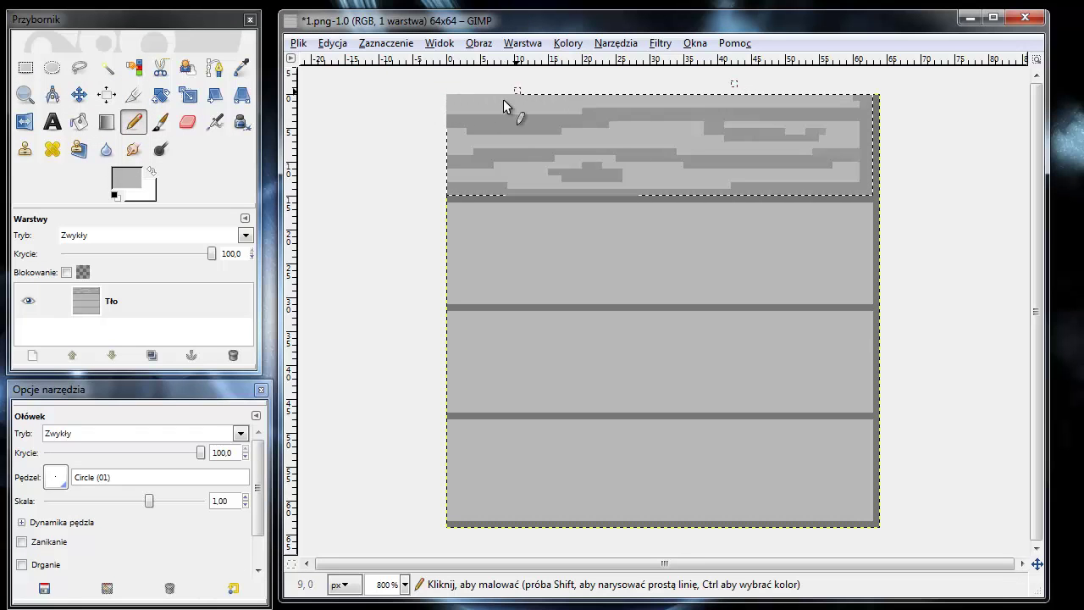
{"action": "left_click", "coordinate": [127, 179]}
{"action": "left_click", "coordinate": [12, 133]}
{"action": "left_click", "coordinate": [26, 68]}
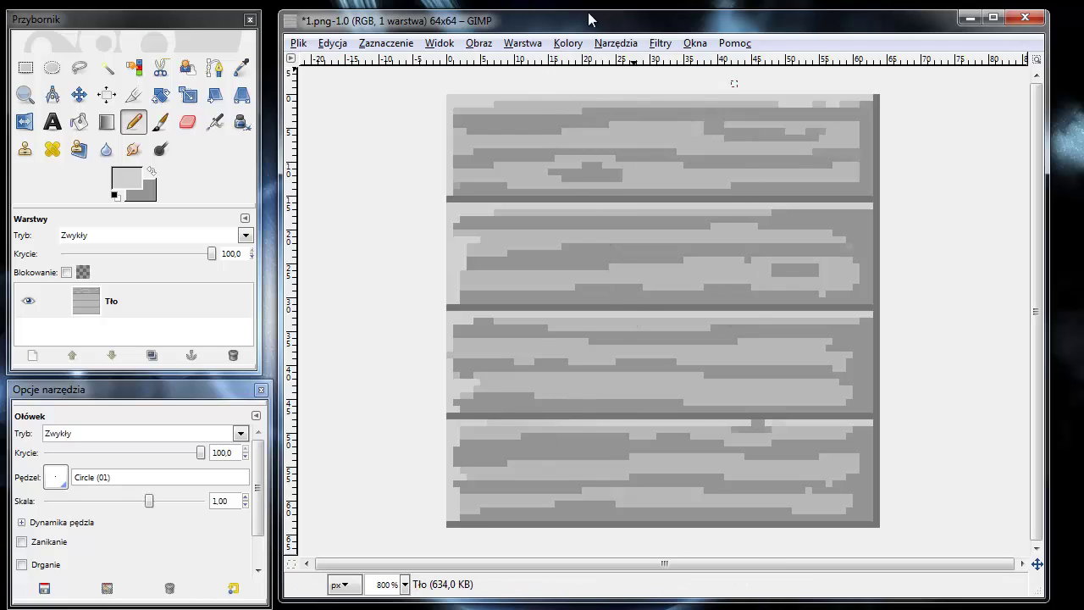
{"action": "left_click", "coordinate": [566, 42]}
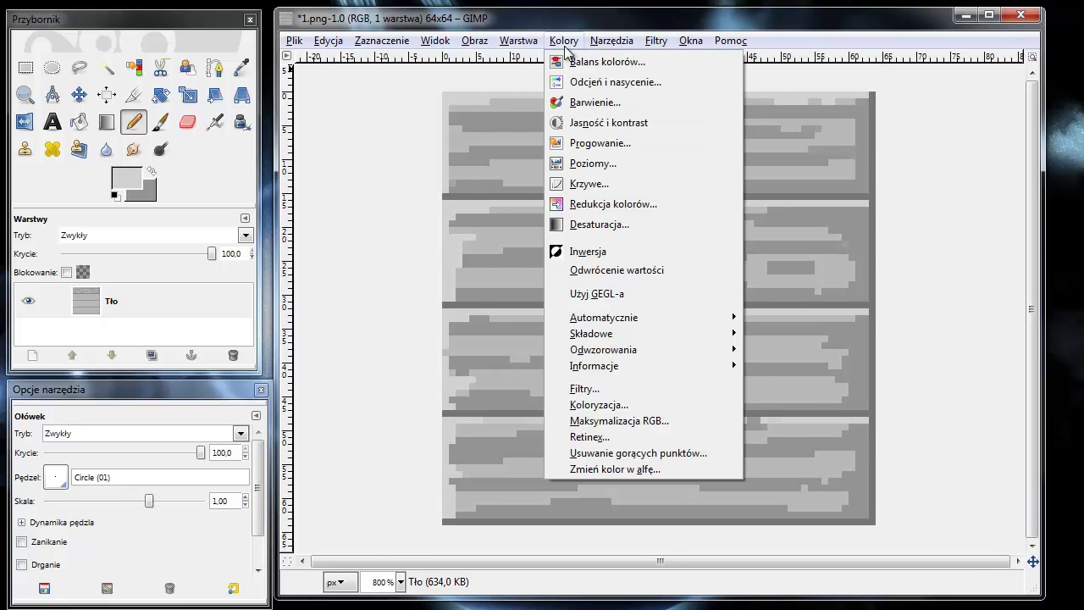
{"action": "left_click", "coordinate": [614, 109]}
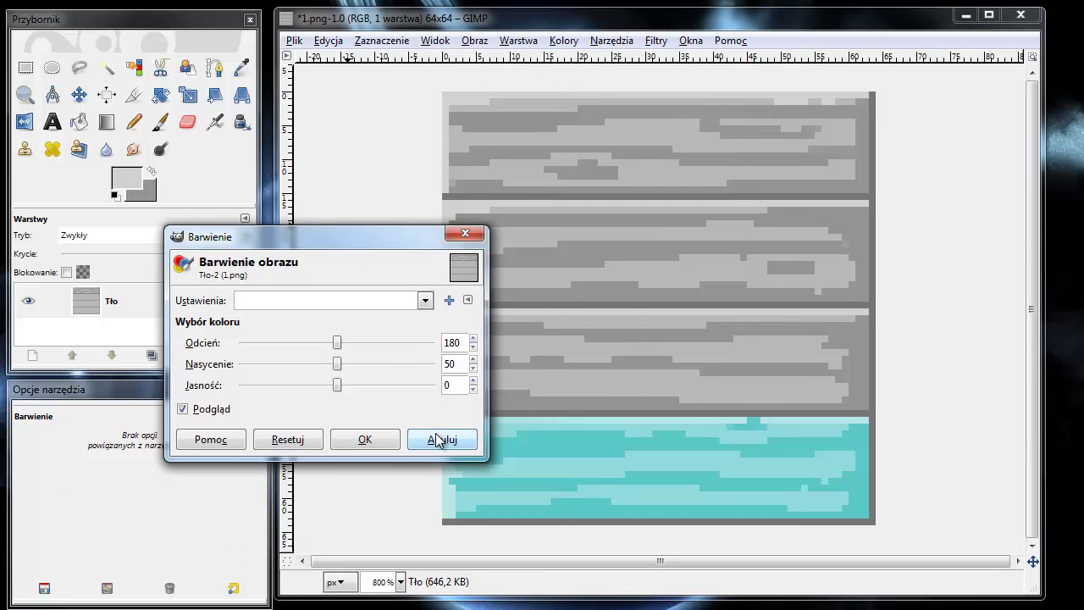
{"action": "left_click", "coordinate": [441, 438]}
Step: Clear the selection, colorize the whole plank image dark brown and start saving it under another name
{"action": "left_click", "coordinate": [25, 68]}
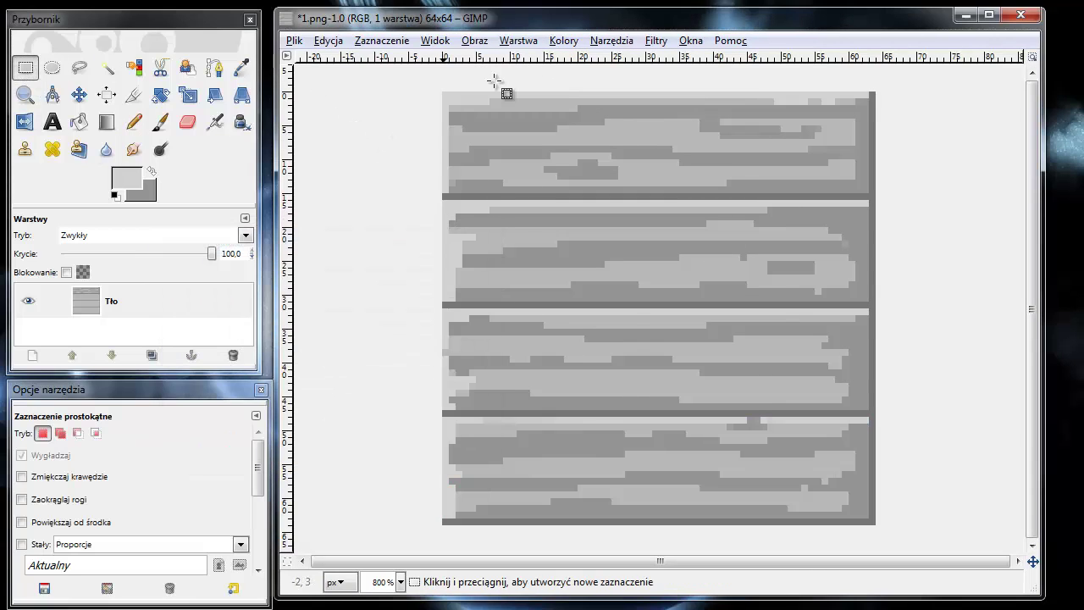
{"action": "left_click", "coordinate": [564, 40]}
{"action": "left_click", "coordinate": [610, 103]}
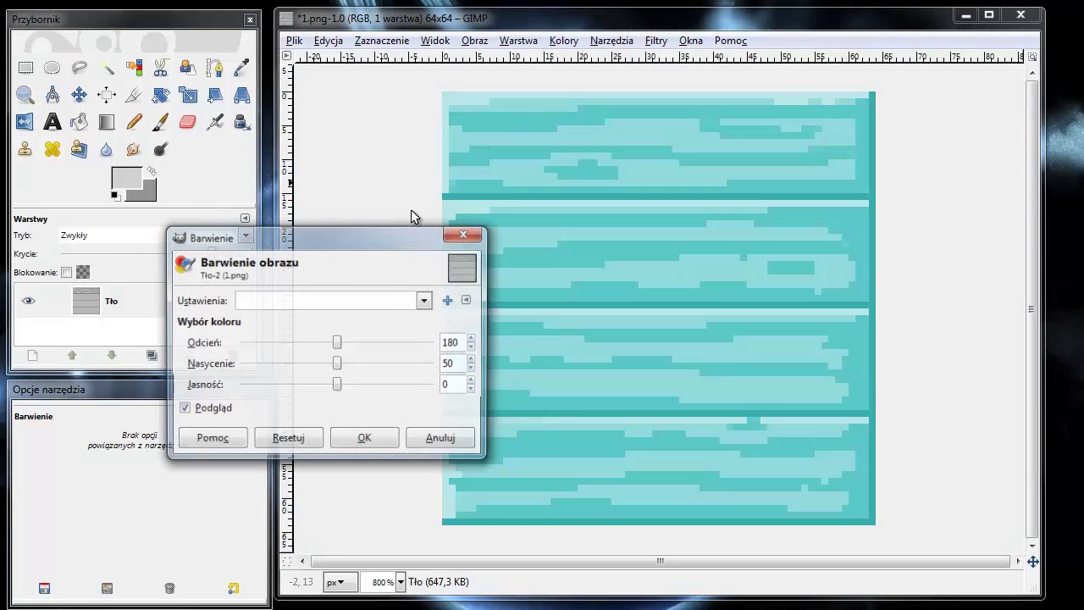
{"action": "left_click_drag", "start_coordinate": [336, 341], "coordinate": [264, 364]}
{"action": "left_click", "coordinate": [364, 439]}
{"action": "left_click", "coordinate": [294, 40]}
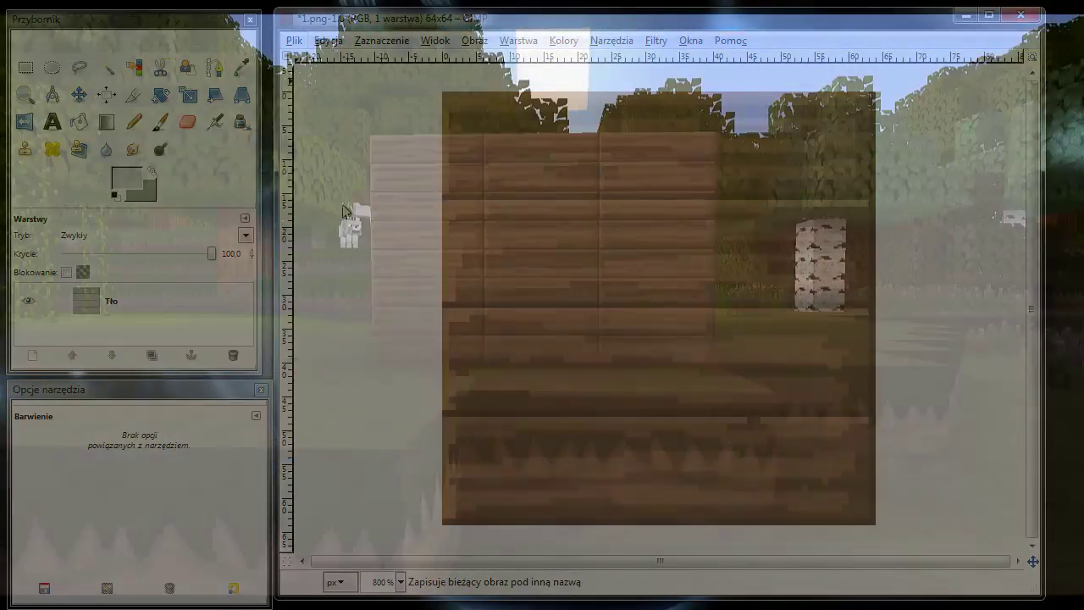